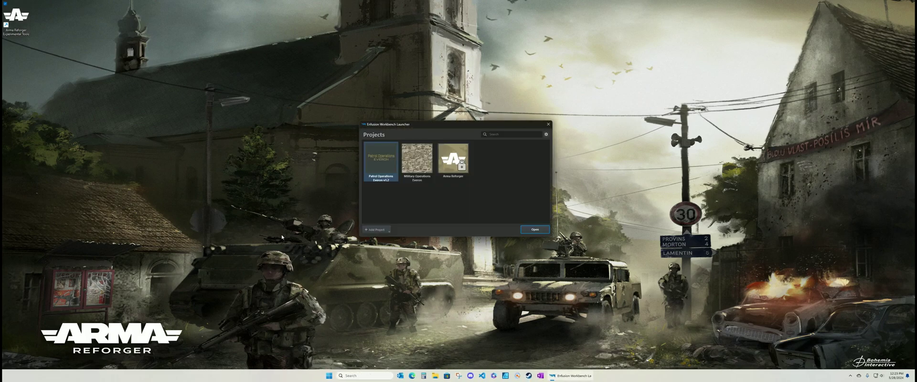
Open the Patrol Operations Everon v1.2 project from the Workbench Launcher
left_click(534, 230)
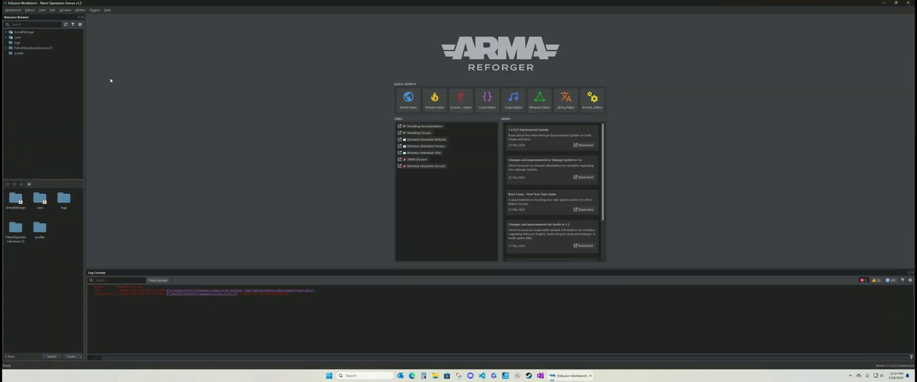
Launch the World Editor and load the POEv1_2.ent world
left_click(406, 99)
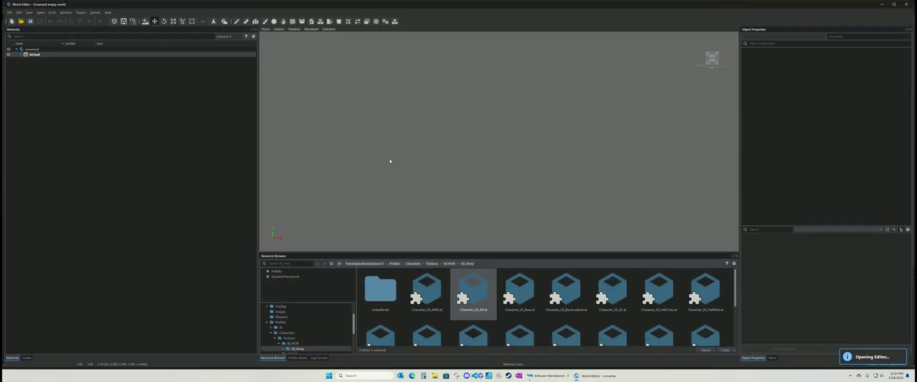
left_click(20, 22)
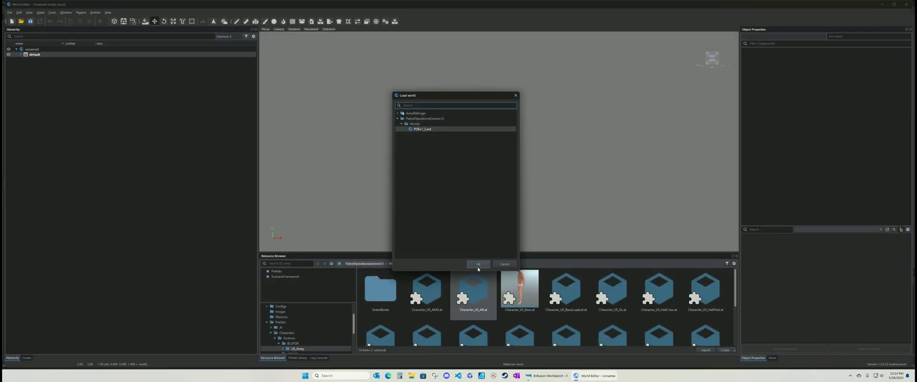
key("Return")
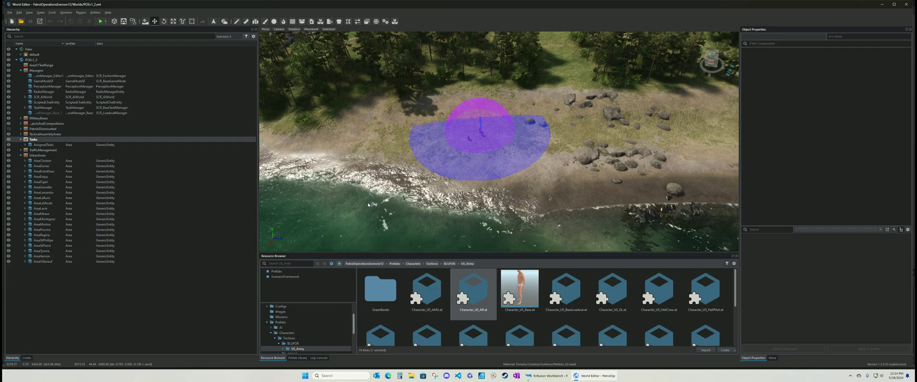
Enlarge the 3D view, undock and heighten the asset browser, and close the Log Console
left_click_drag(398, 254, 398, 281)
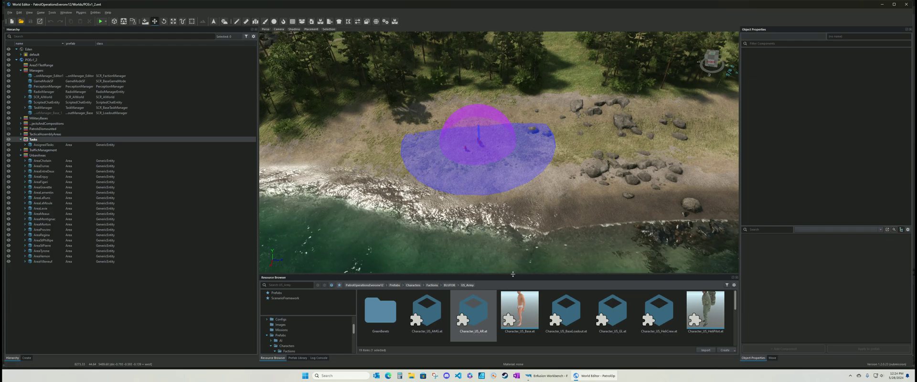
left_click_drag(513, 274, 513, 275)
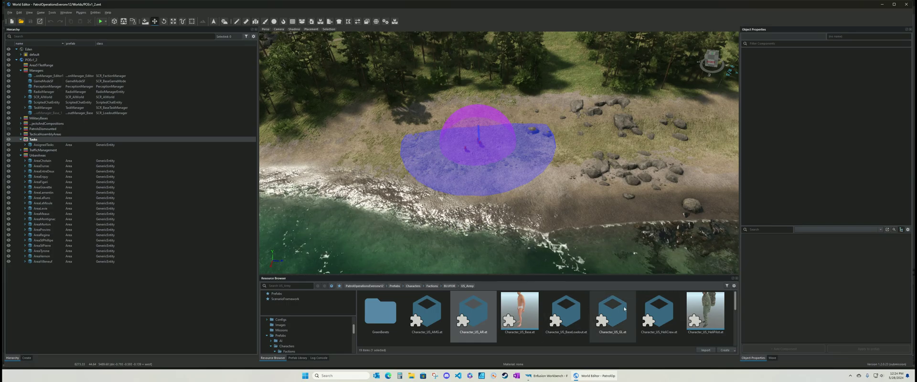
double_click(375, 302)
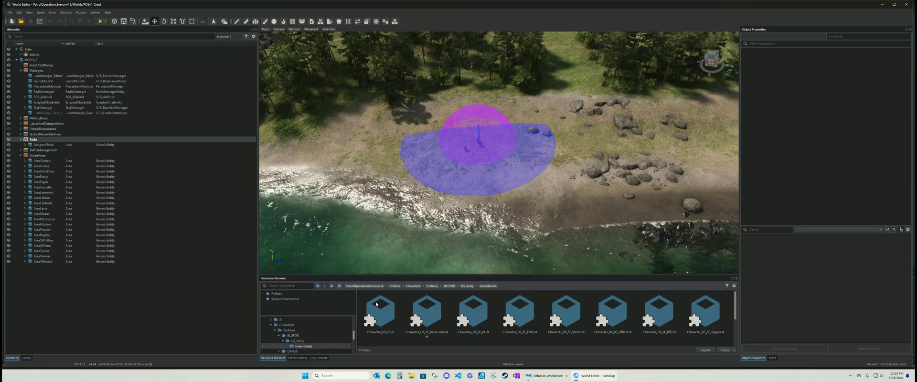
scroll(280, 337, "down", 1)
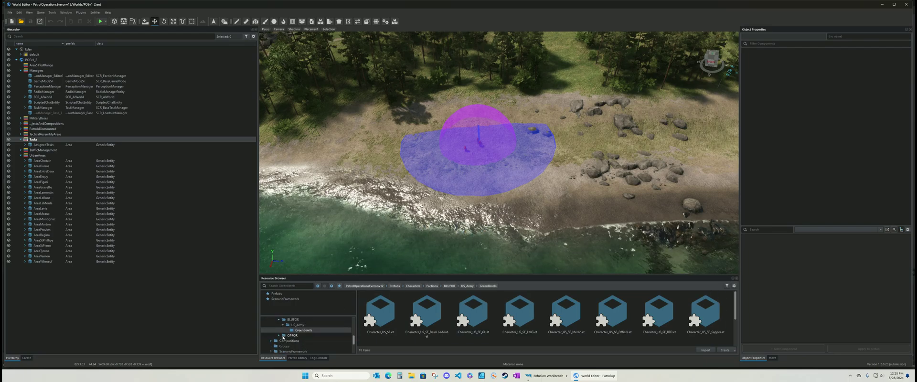
left_click(279, 337)
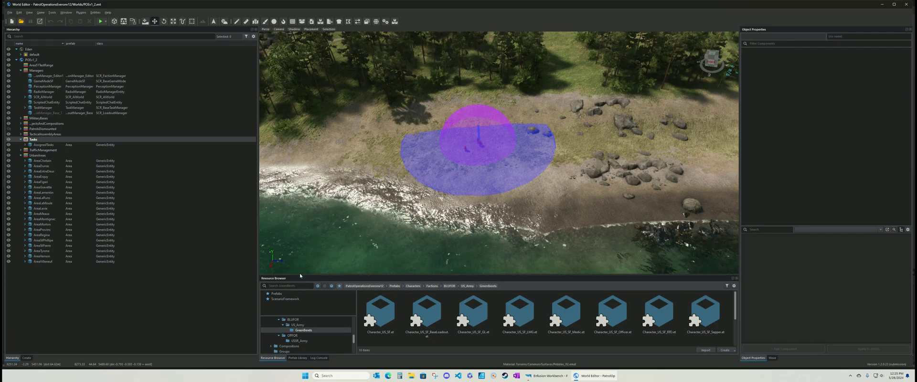
left_click_drag(299, 277, 460, 311)
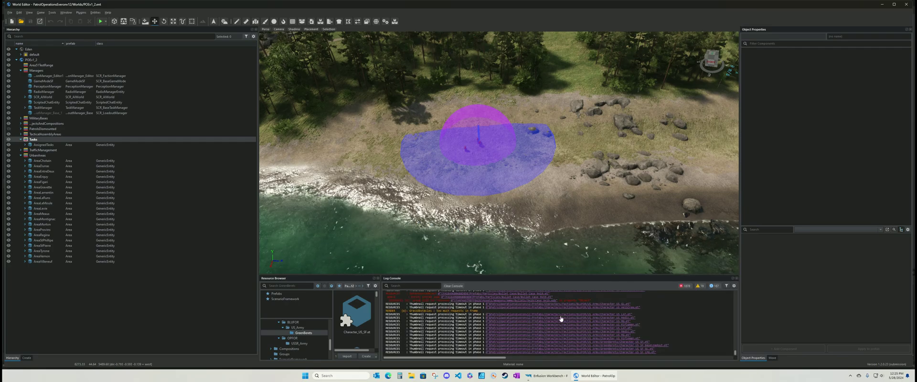
left_click(735, 278)
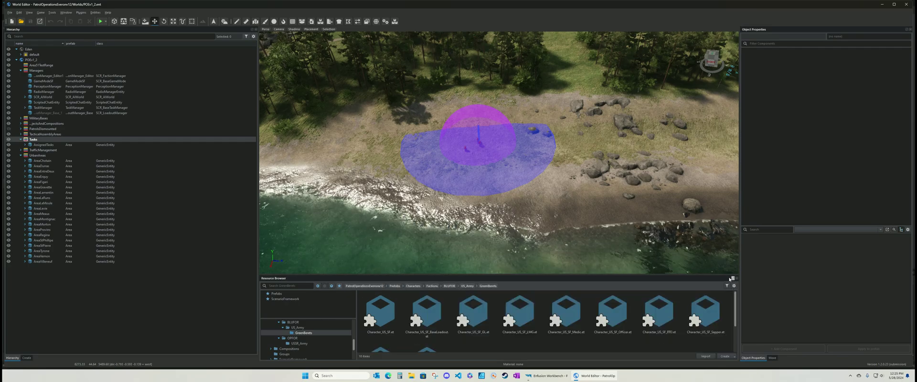
left_click_drag(465, 276, 469, 189)
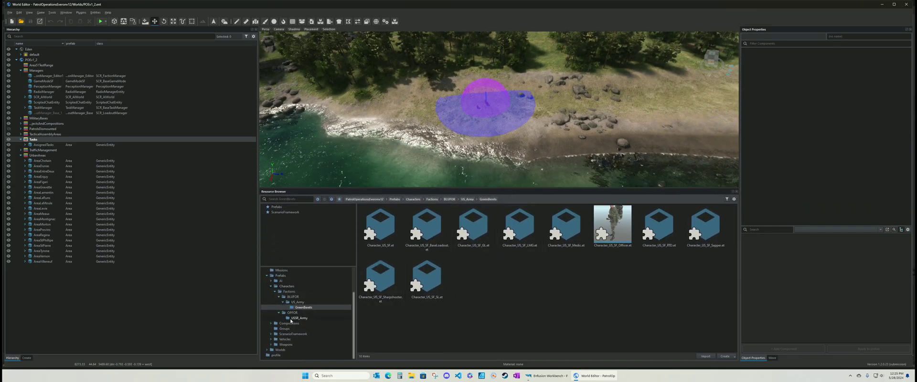
Collapse the project folders and expand ArmaReforger > Prefabs > Characters
left_click(287, 317)
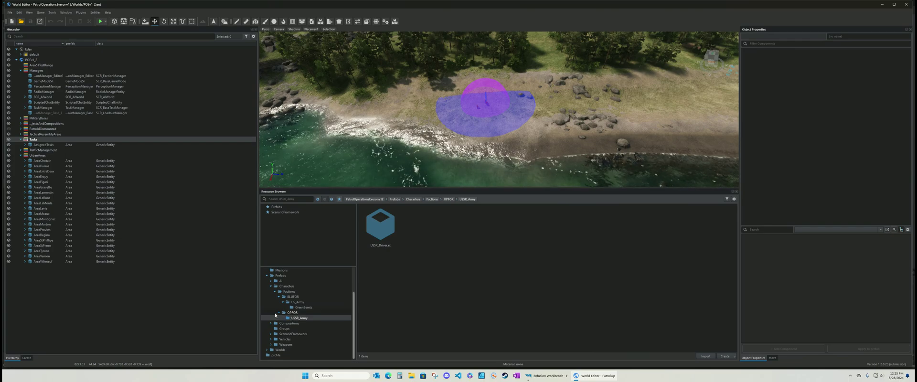
left_click(278, 313)
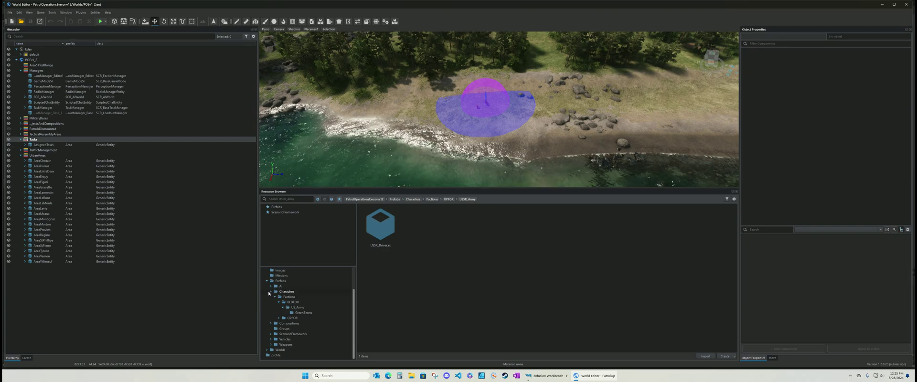
left_click(270, 292)
left_click(262, 287)
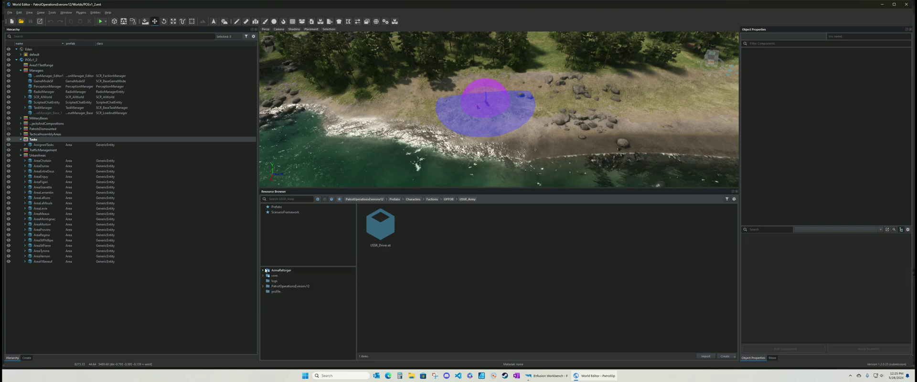
left_click(263, 271)
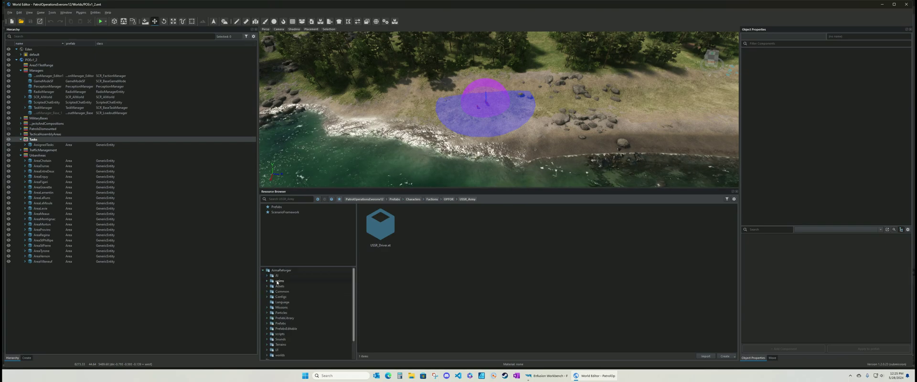
left_click(266, 323)
left_click(282, 339)
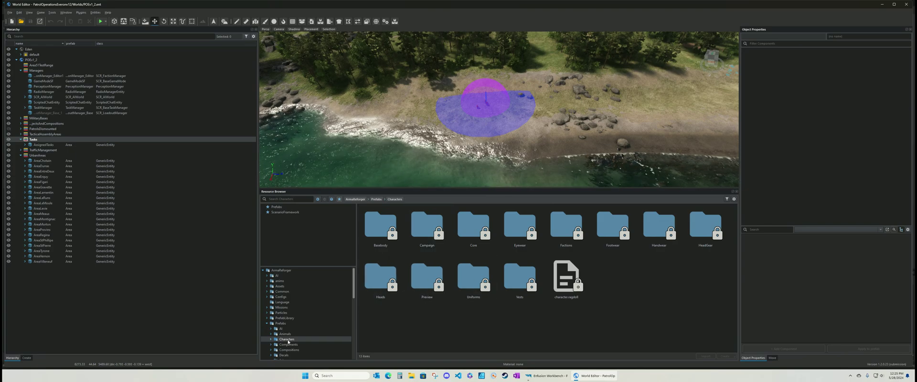
Drill into Characters > Factions > INDFOR > FIA to list the 21 FIA prefabs
double_click(305, 338)
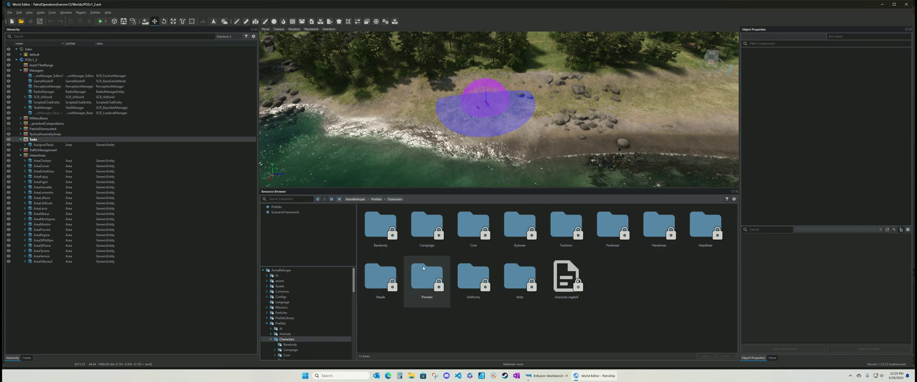
double_click(562, 230)
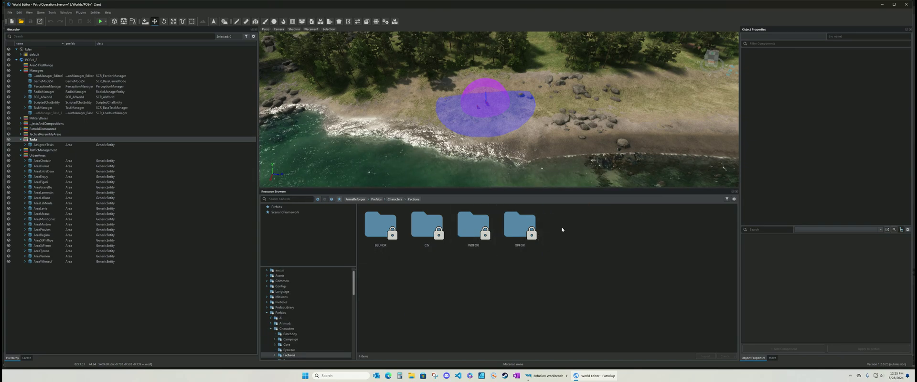
left_click(469, 225)
double_click(470, 224)
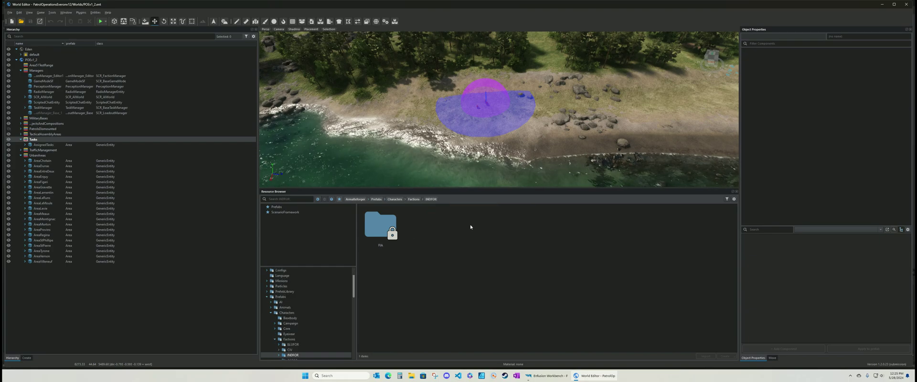
double_click(374, 227)
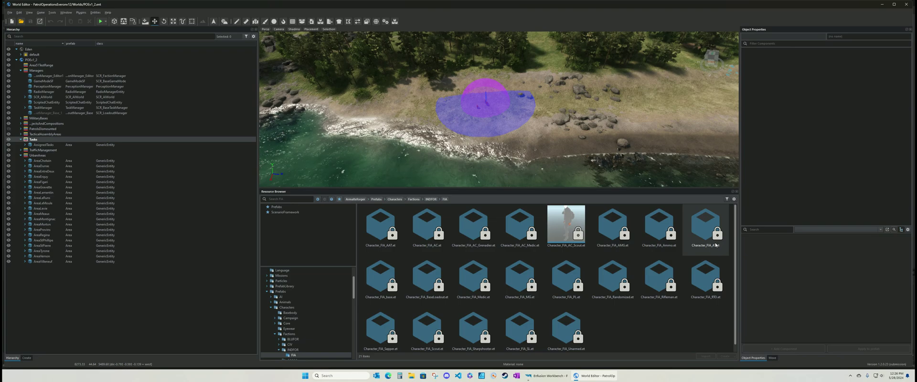
Select Character_FIA_BaseLoadout.et and bring up its file actions menu
left_click(426, 289)
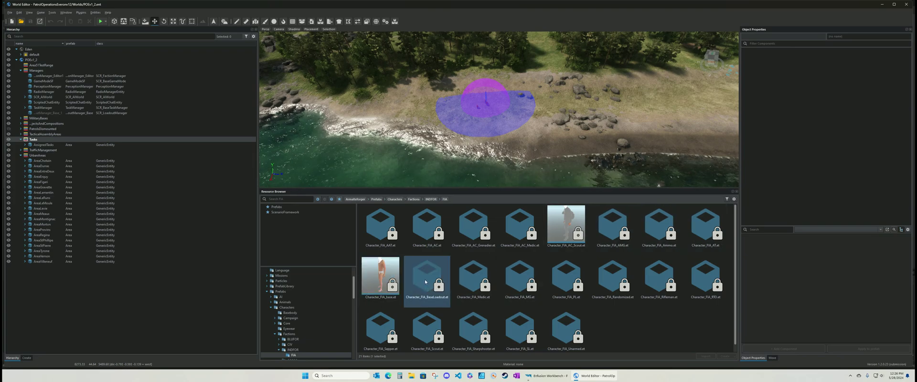
left_click(373, 277)
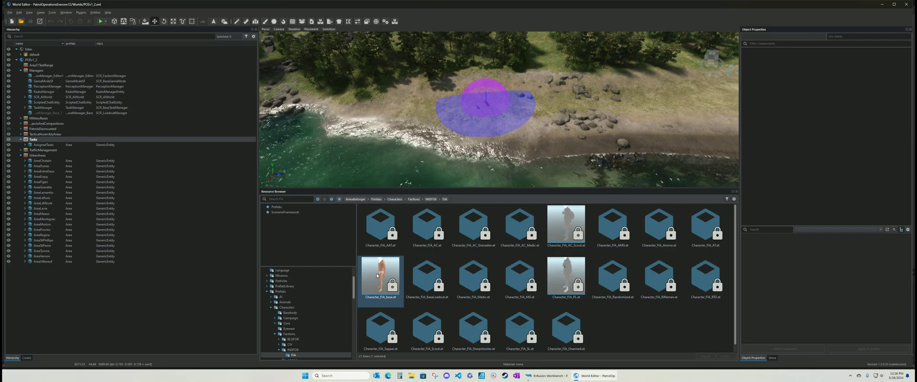
left_click(426, 278)
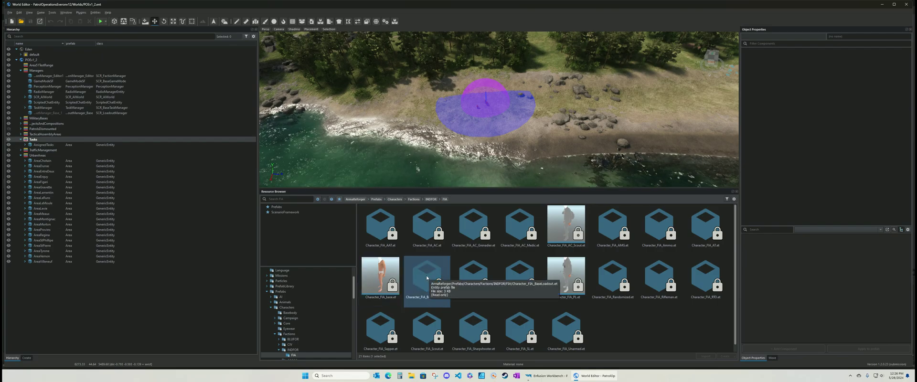
right_click(426, 277)
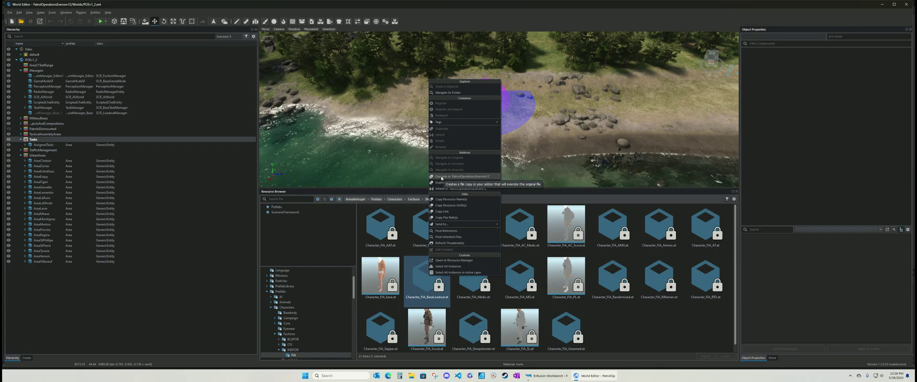
left_click(415, 301)
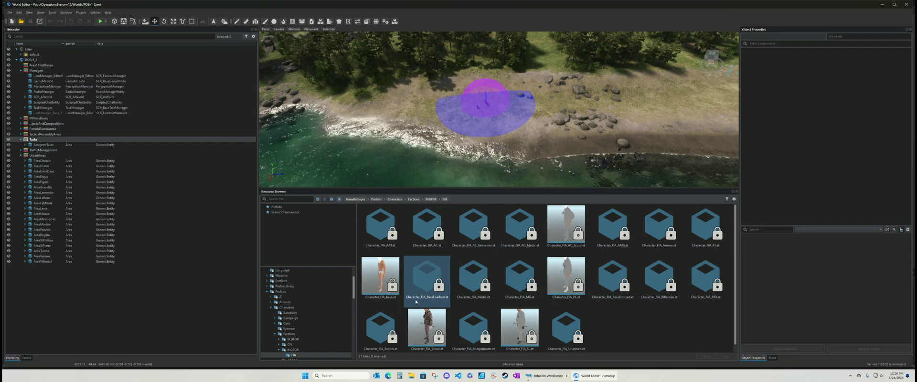
right_click(420, 272)
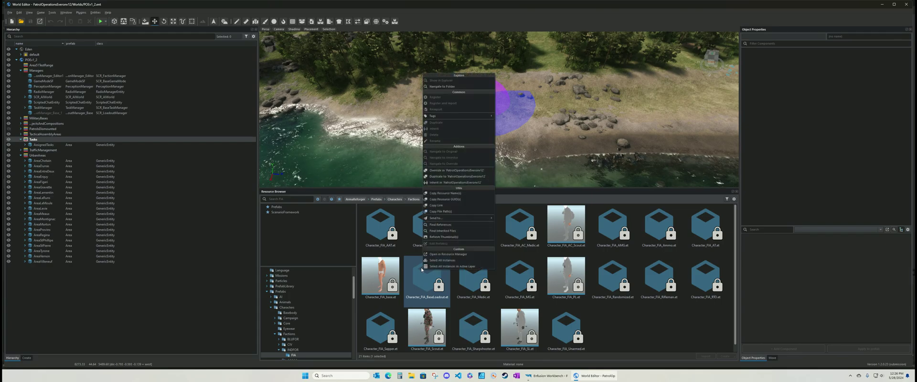
Duplicate the prefab into the project under the name Character_FIA_BaseLoadout_dup
left_click(437, 177)
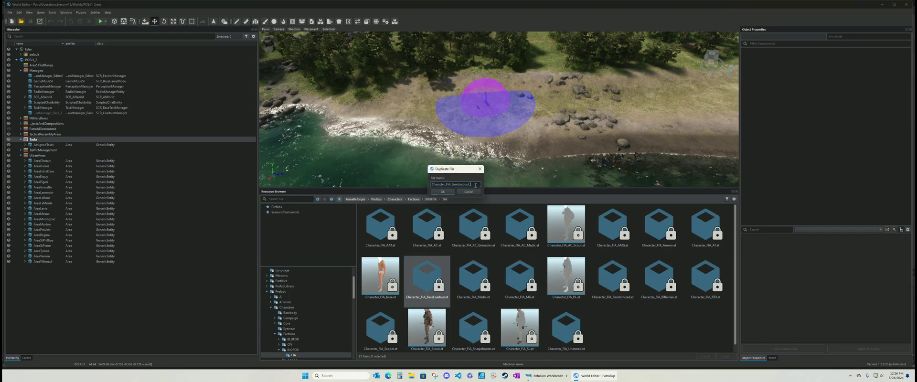
type("dup")
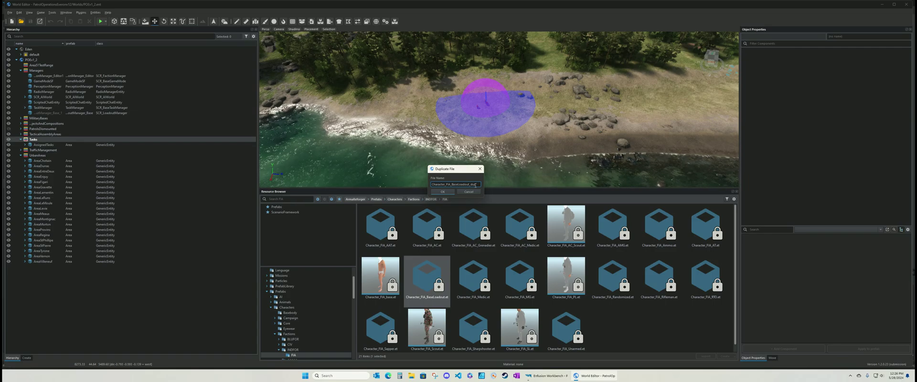
key("BackSpace")
key("BackSpace")
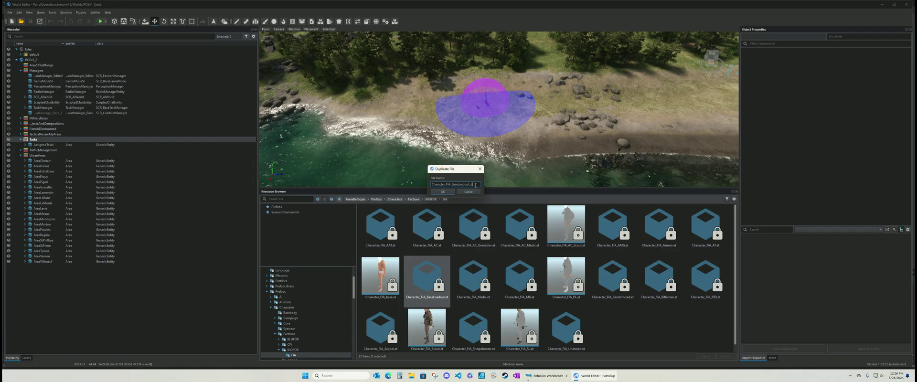
type("up")
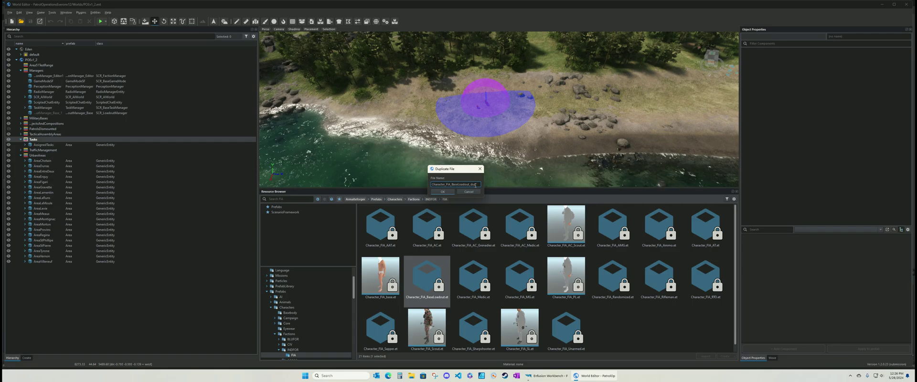
key("Return")
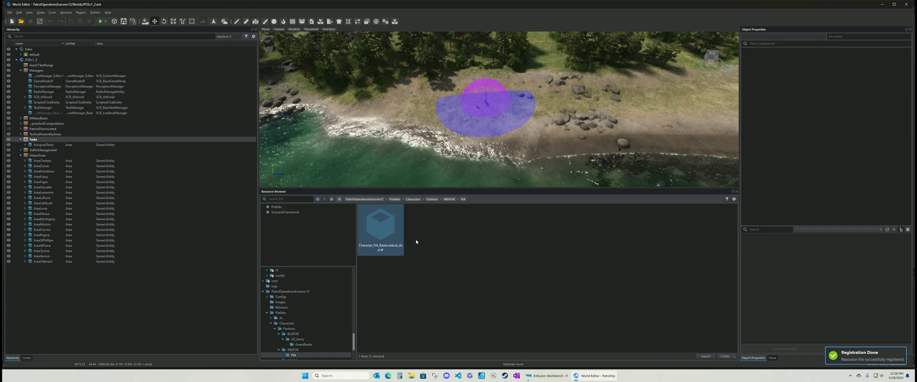
Open Character_FIA_BaseLoadout_dup.et with Edit Prefab(s) and scroll through its components
right_click(381, 227)
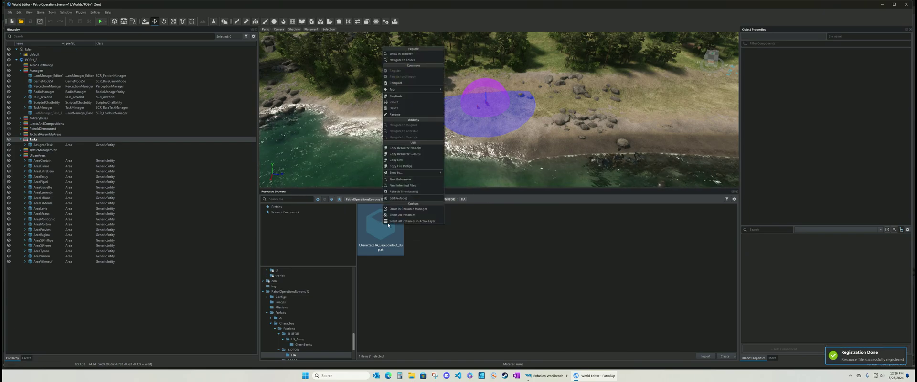
left_click(400, 199)
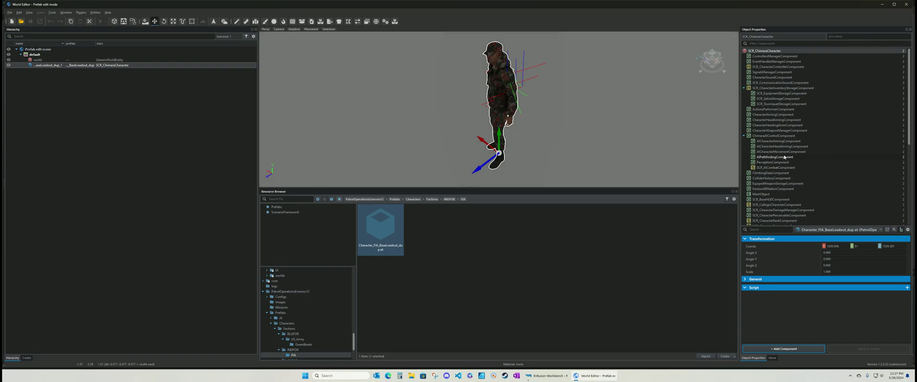
scroll(779, 174, "down", 4)
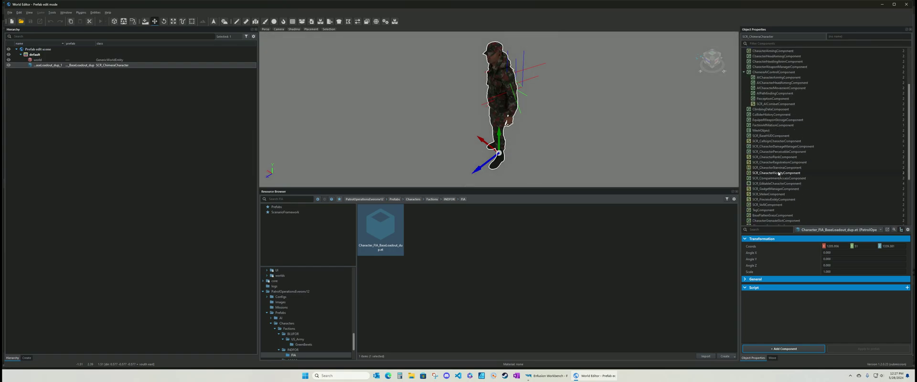
scroll(779, 174, "up", 4)
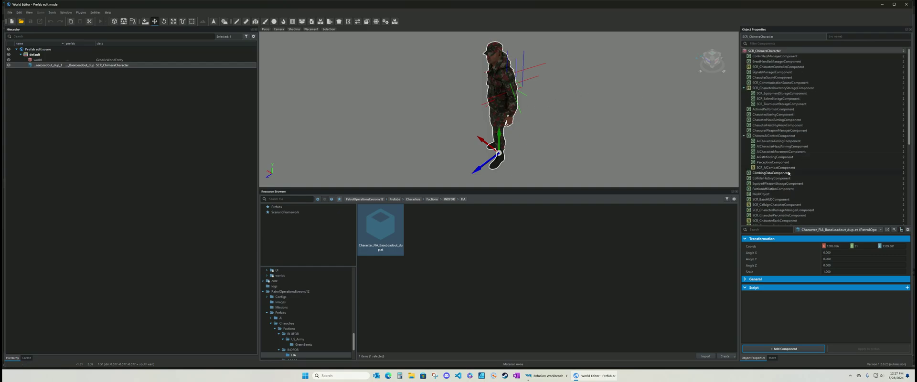
scroll(786, 182, "down", 4)
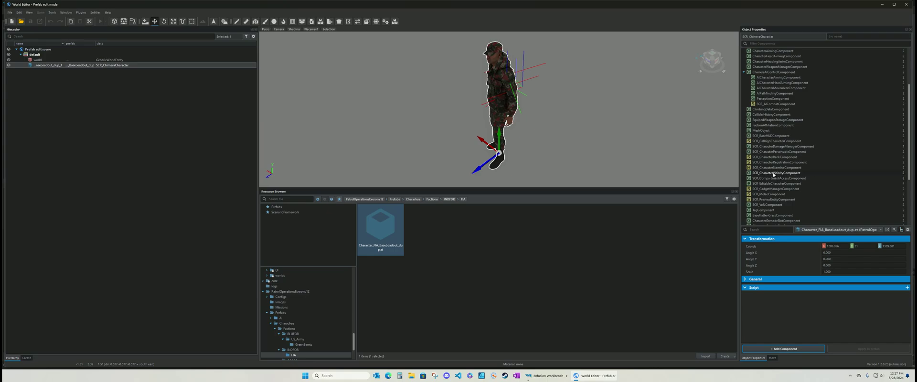
scroll(775, 182, "down", 3)
scroll(776, 184, "down", 2)
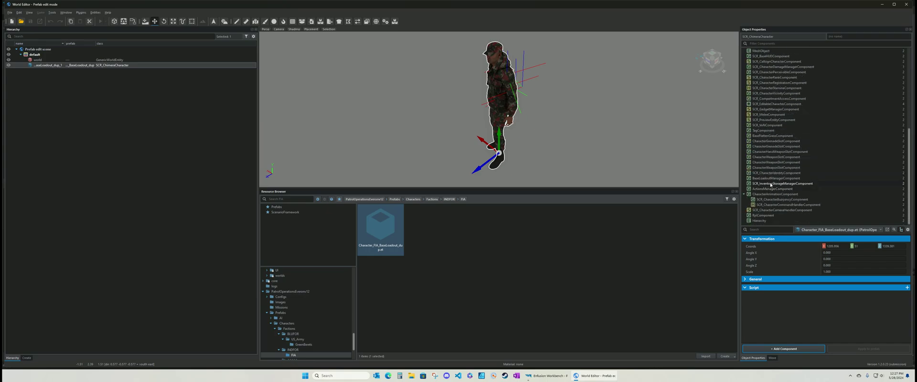
In the identity component, apply the Head_Asian_02 head and CharacterBasebody_Asian_02 body
left_click(773, 174)
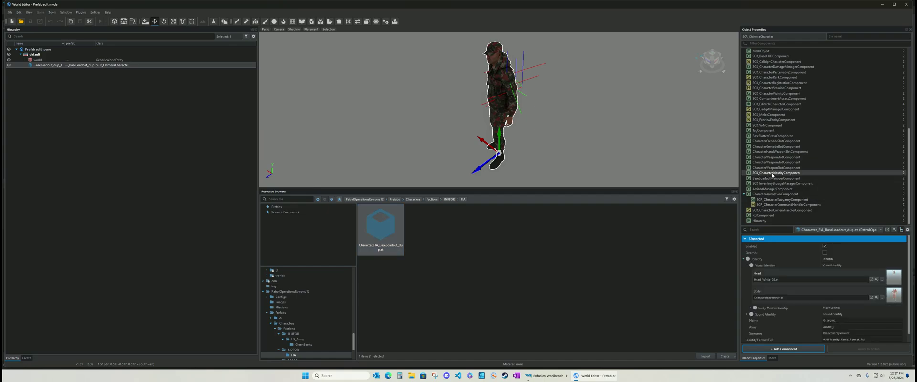
left_click(880, 280)
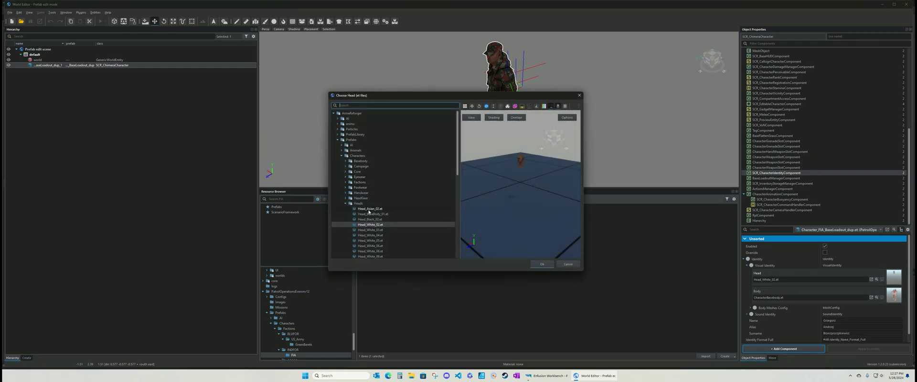
scroll(371, 215, "down", 3)
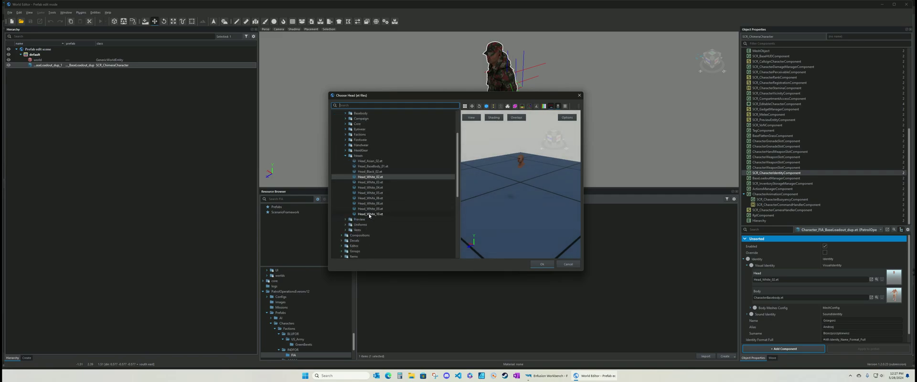
left_click(365, 162)
left_click(542, 264)
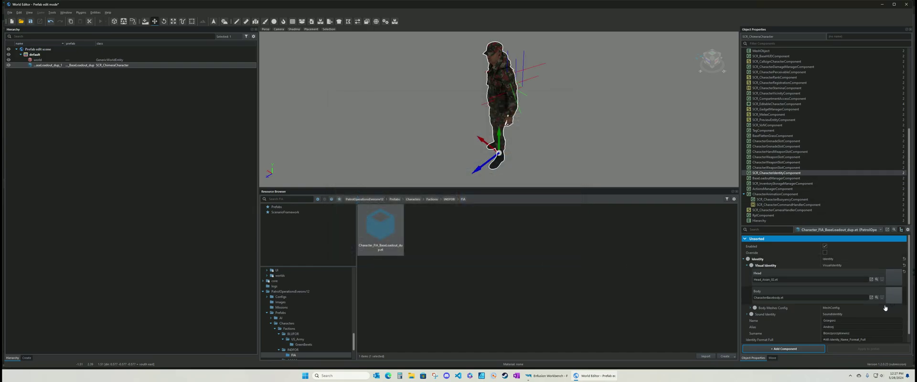
left_click(880, 298)
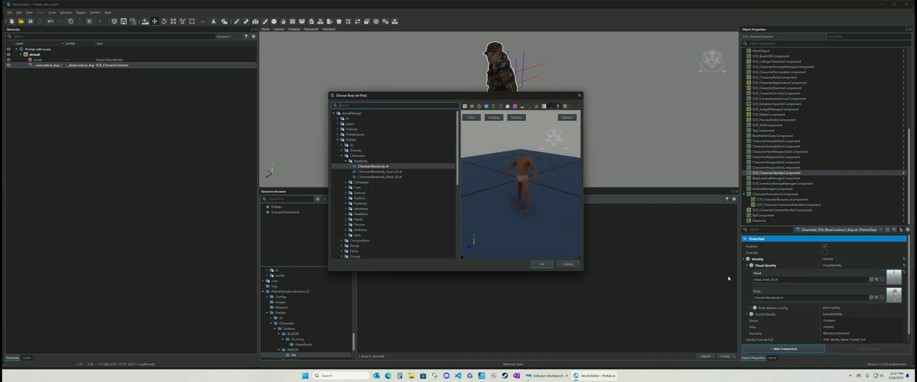
left_click(368, 172)
left_click(542, 264)
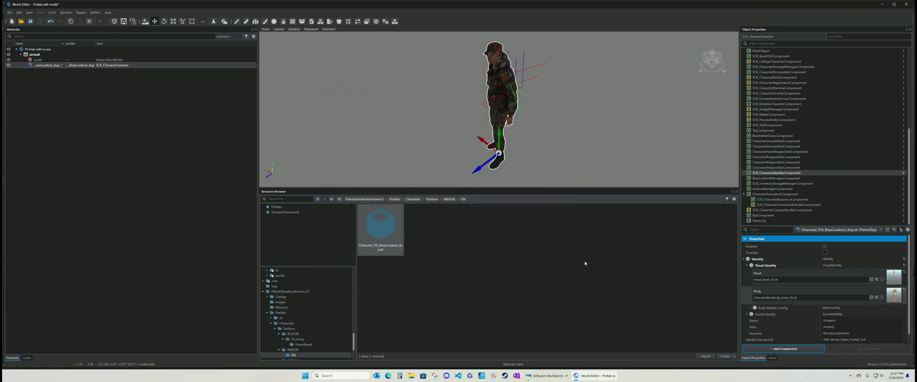
Switch to the Head_Black_02 head and CharacterBasebody_Black_02 body
left_click(876, 279)
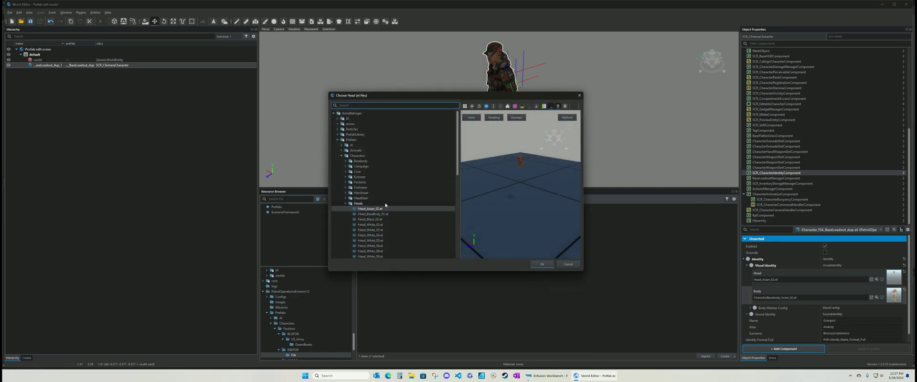
left_click(370, 220)
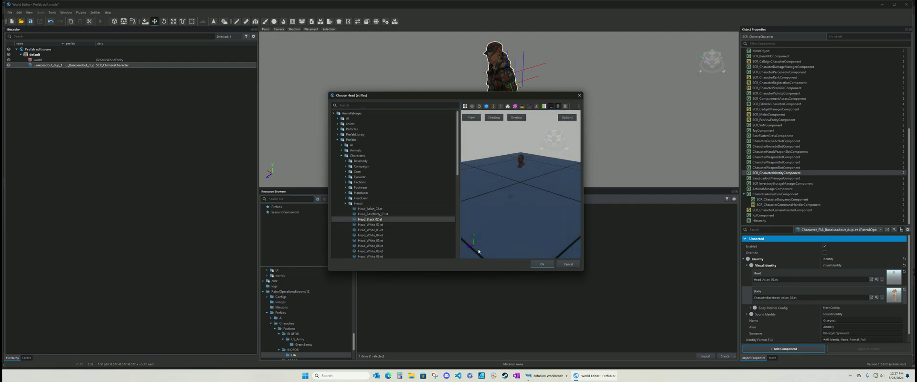
left_click(541, 264)
left_click(877, 297)
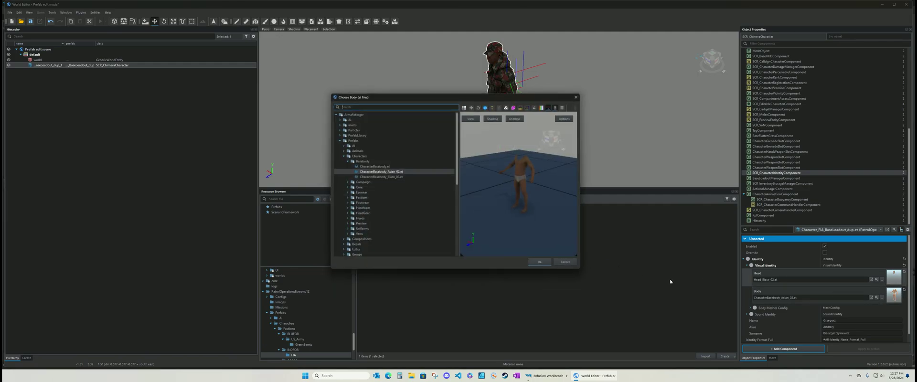
key("Down")
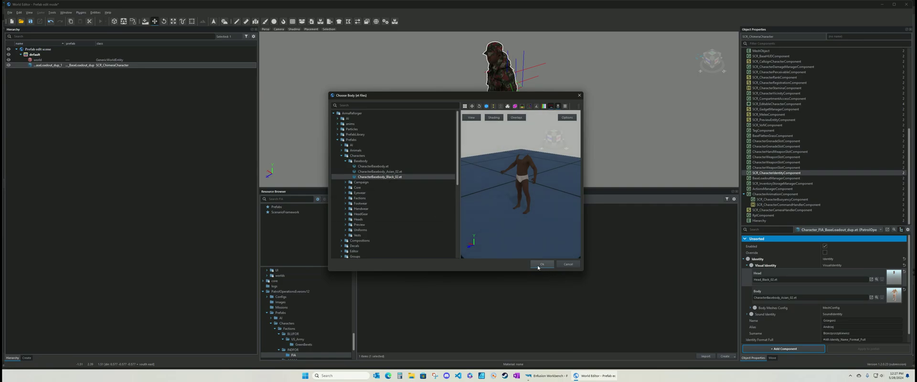
left_click(541, 264)
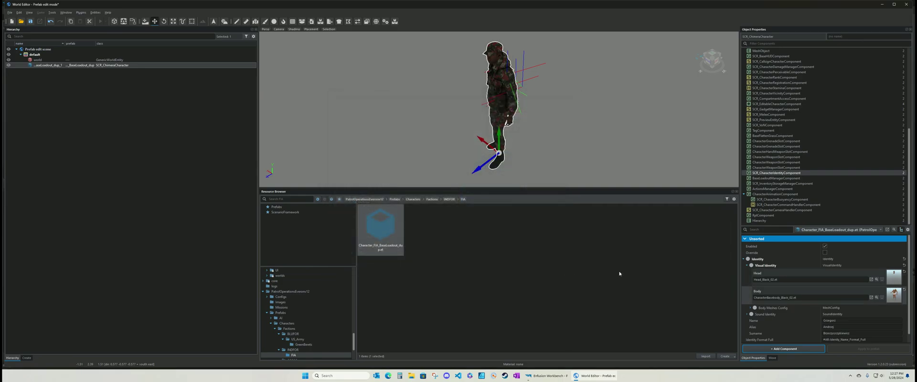
Restore the Head_White_02 head and the original CharacterBasebody body
left_click(881, 280)
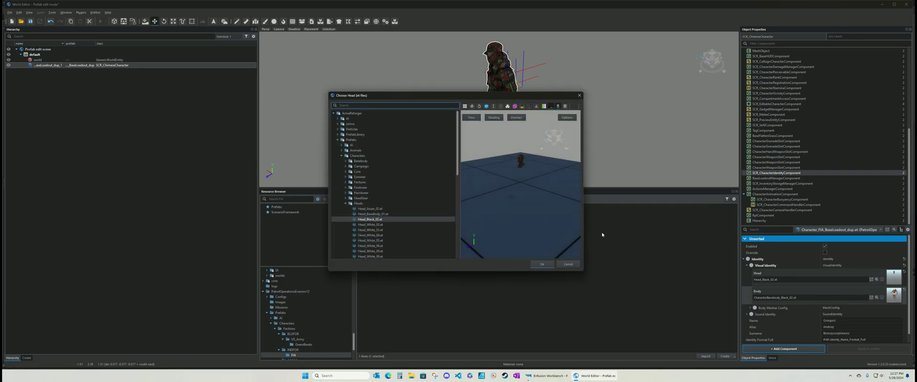
left_click(378, 224)
left_click(542, 264)
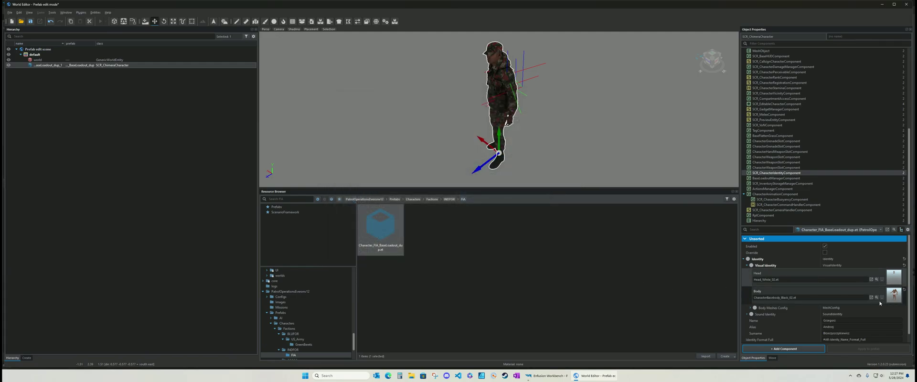
left_click(881, 297)
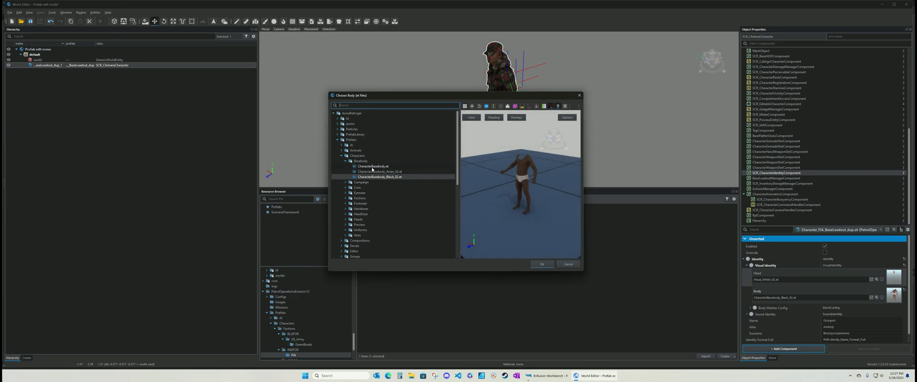
left_click(372, 166)
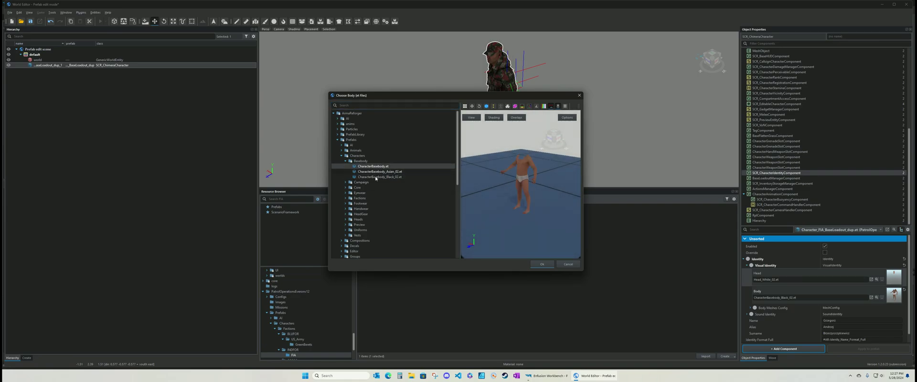
left_click(543, 264)
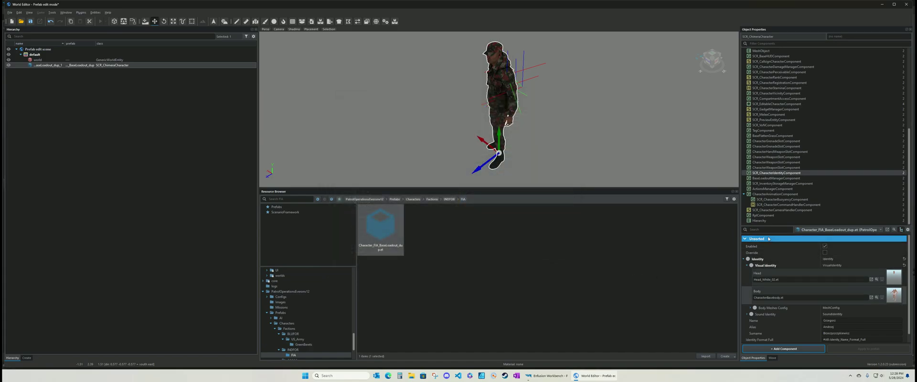
Set the Helmet slot to the Hat_Knitted_01_base knitted cap
left_click(765, 178)
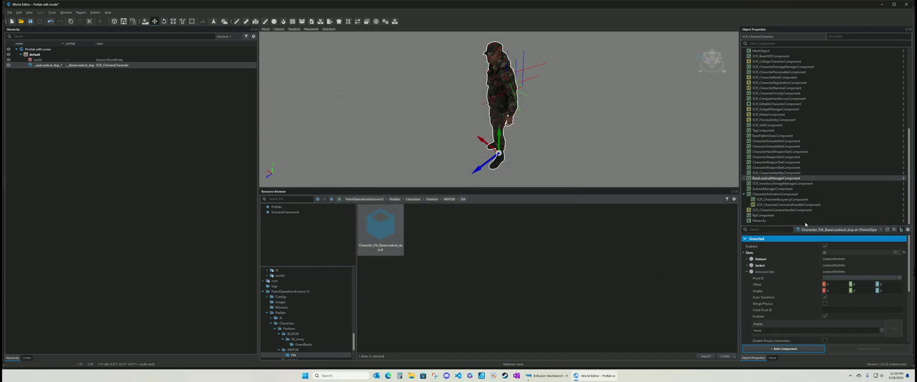
left_click_drag(808, 225, 771, 61)
left_click(746, 119)
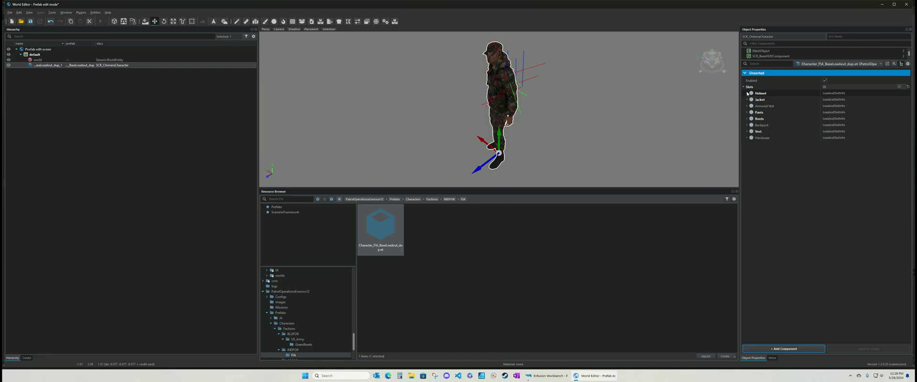
left_click(747, 93)
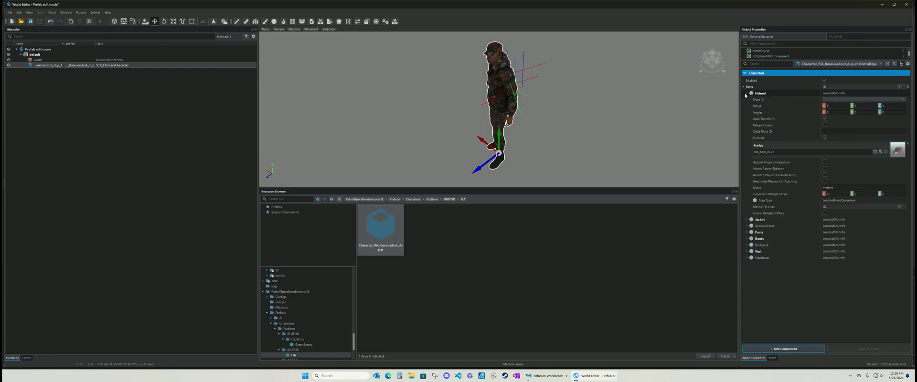
left_click(880, 152)
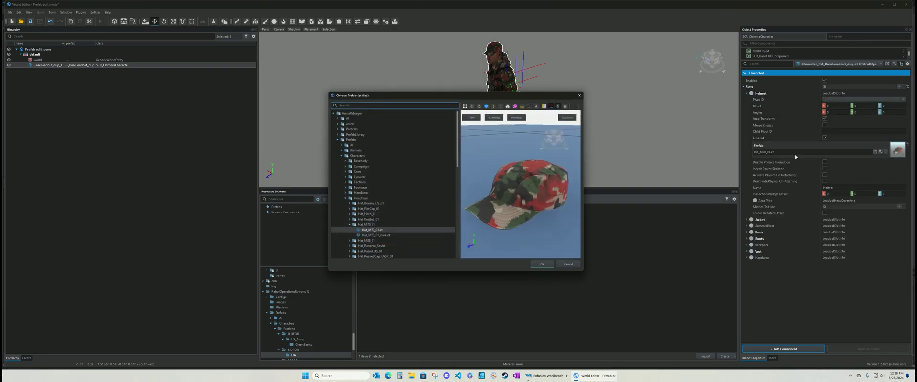
left_click(349, 219)
left_click(377, 224)
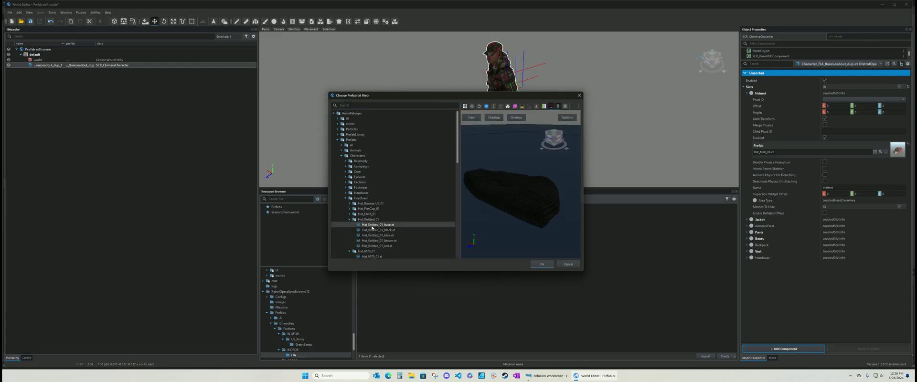
left_click(541, 264)
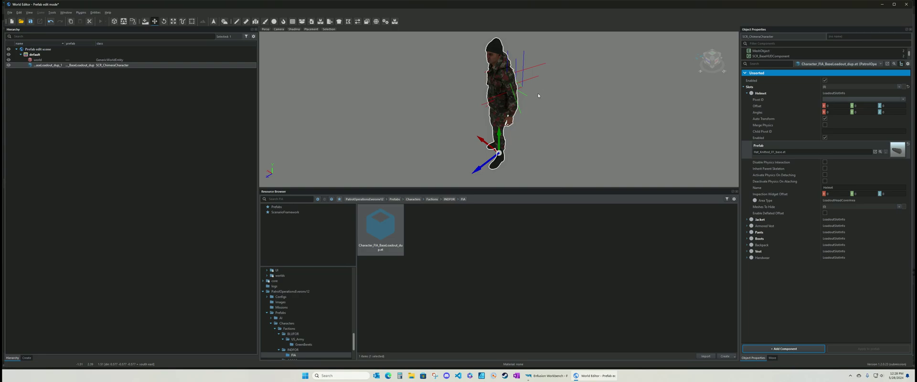
left_click(743, 94)
Set the Jacket slot prefab to Jacket_TAZ83_01.et
left_click(747, 99)
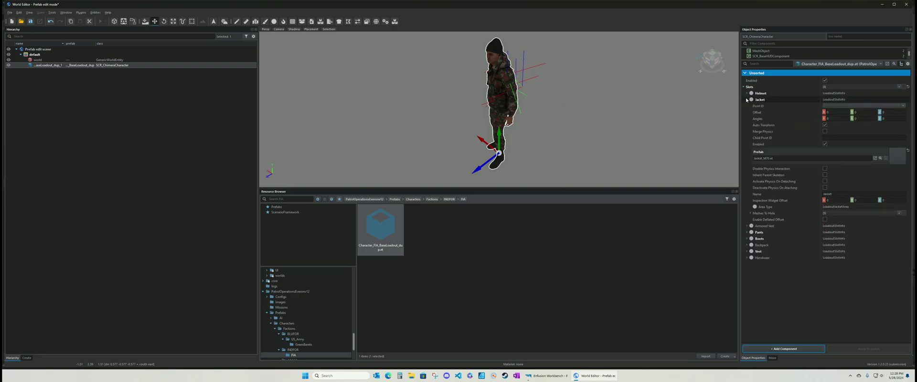
left_click(882, 160)
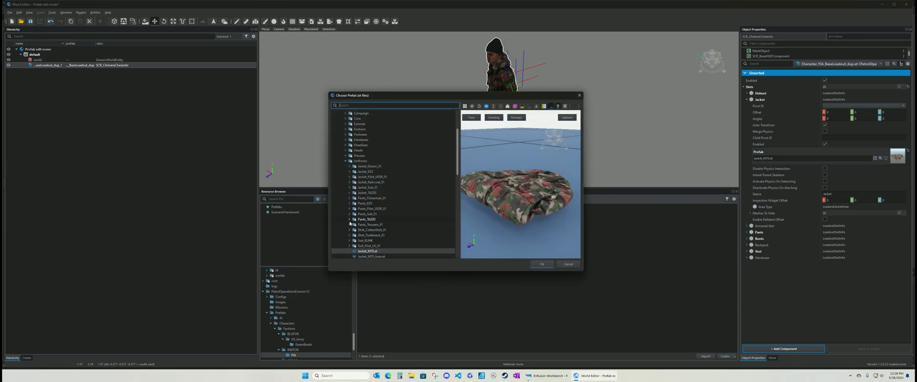
left_click(348, 193)
left_click(370, 198)
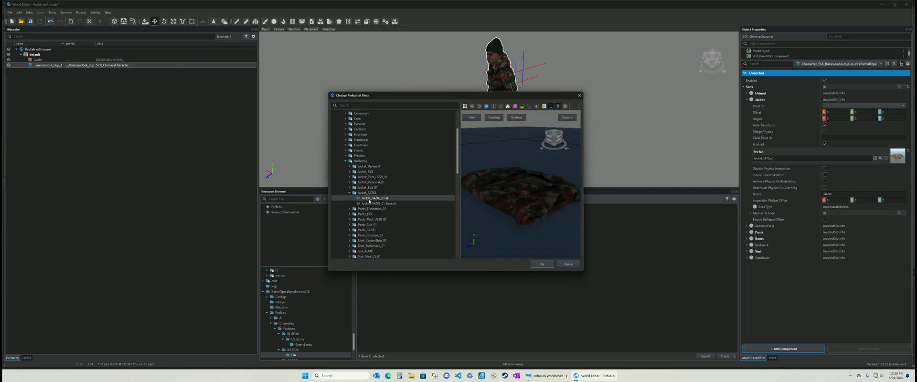
left_click(542, 264)
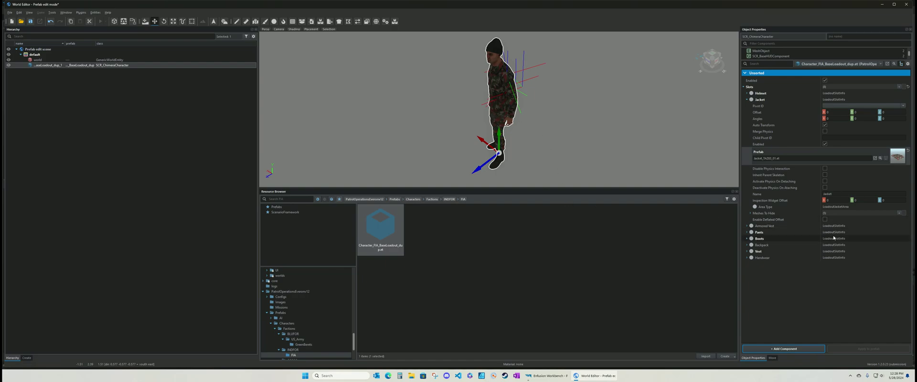
left_click(746, 100)
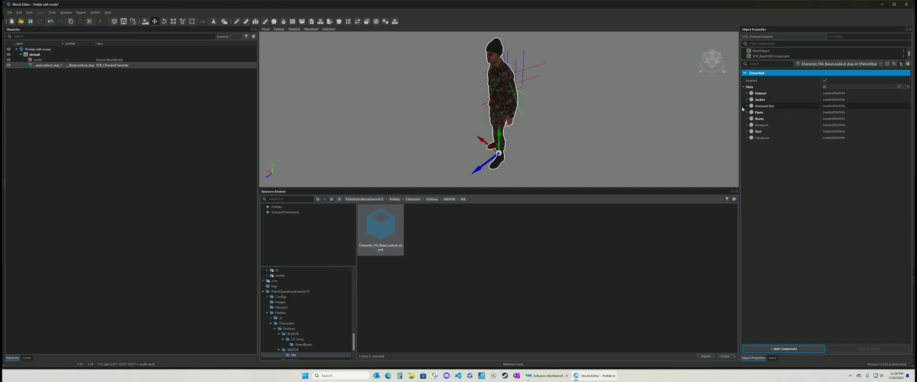
left_click(745, 106)
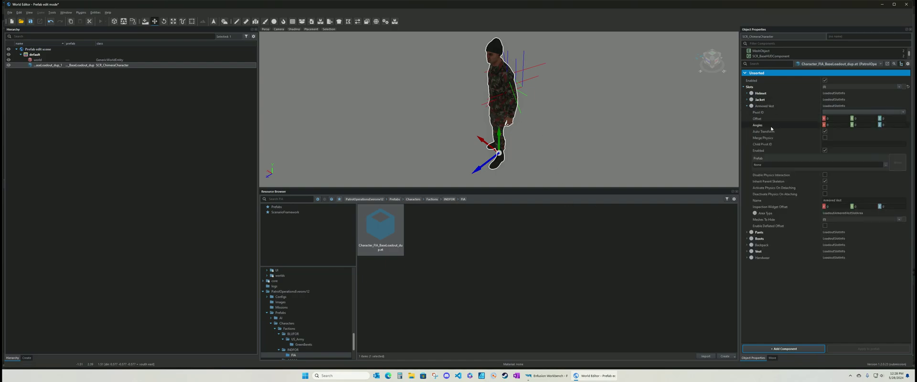
left_click(744, 106)
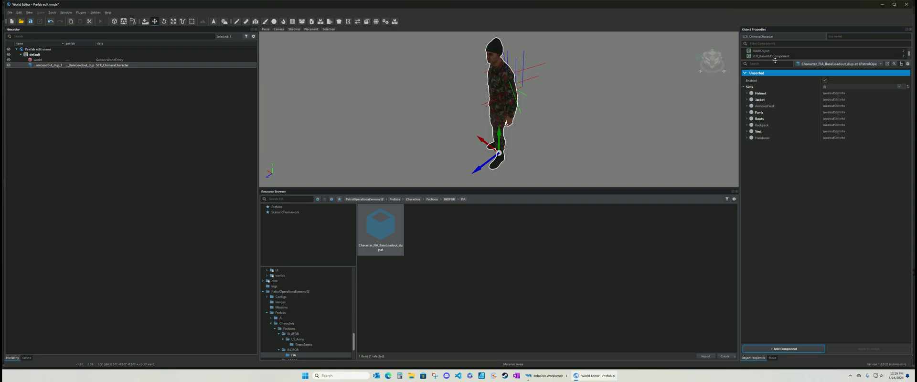
Save the edited prefab, cancelling the Load world dialog
left_click_drag(775, 60, 774, 132)
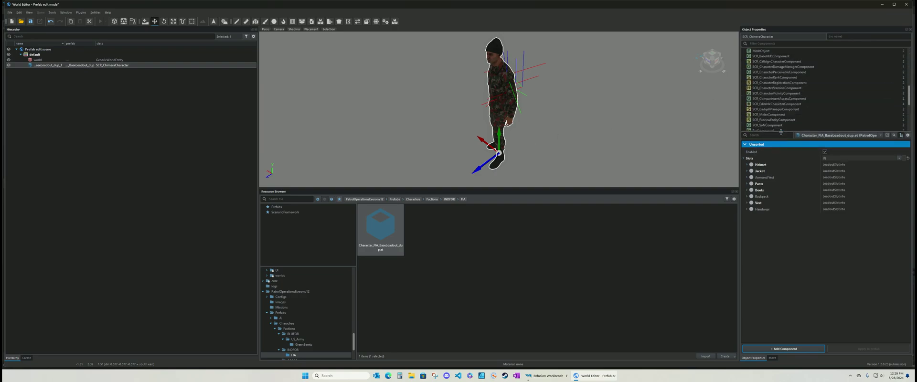
left_click(30, 22)
left_click(21, 22)
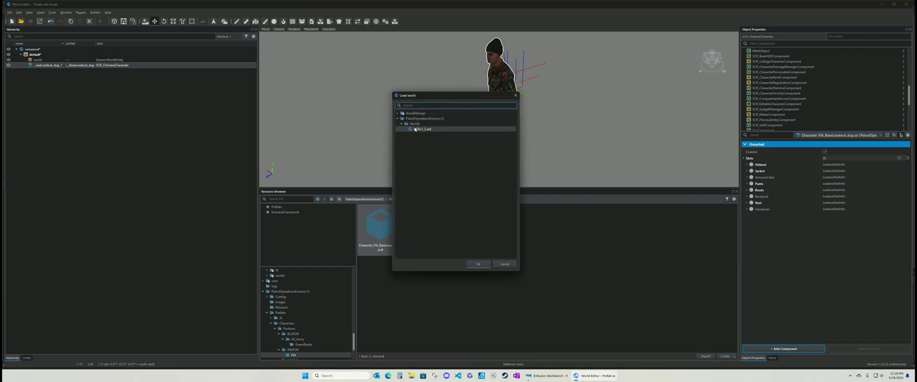
left_click(504, 264)
Browse ArmaReforger > Prefabs > Characters > Factions > INDFOR > FIA and select Character_FIA_BaseLoadout.et
scroll(283, 317, "down", 3)
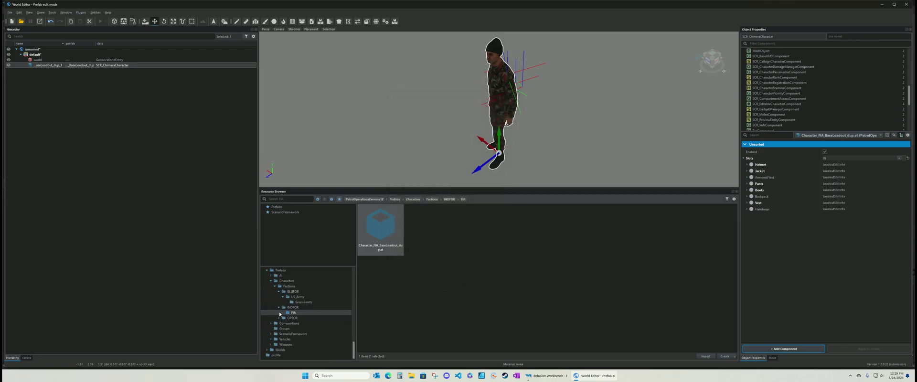
scroll(283, 317, "up", 2)
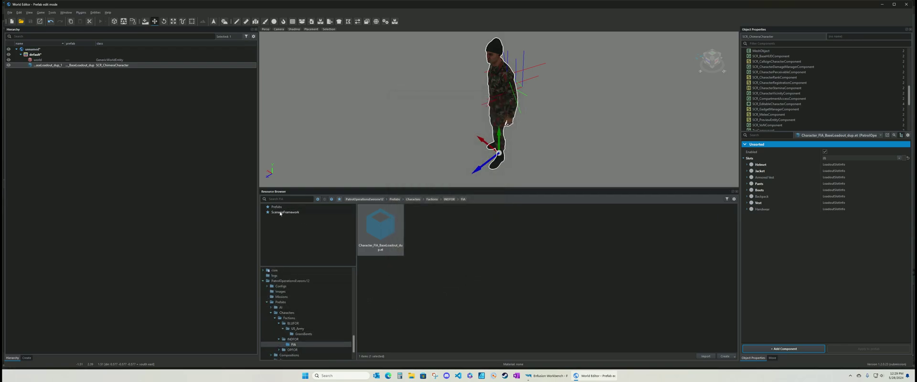
scroll(276, 283, "up", 10)
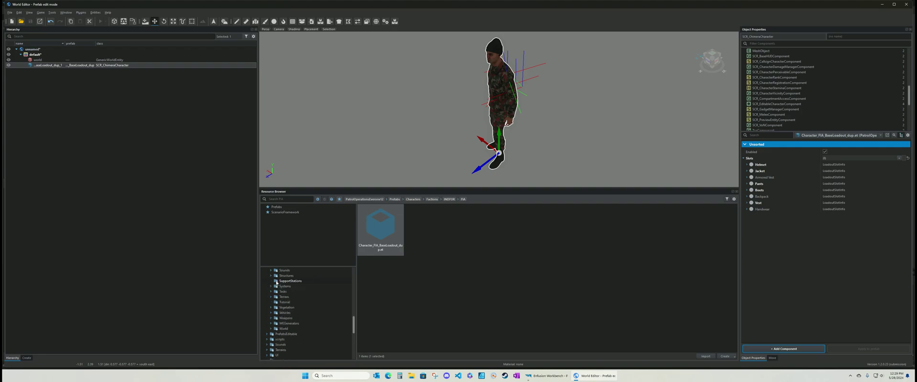
left_click(280, 270)
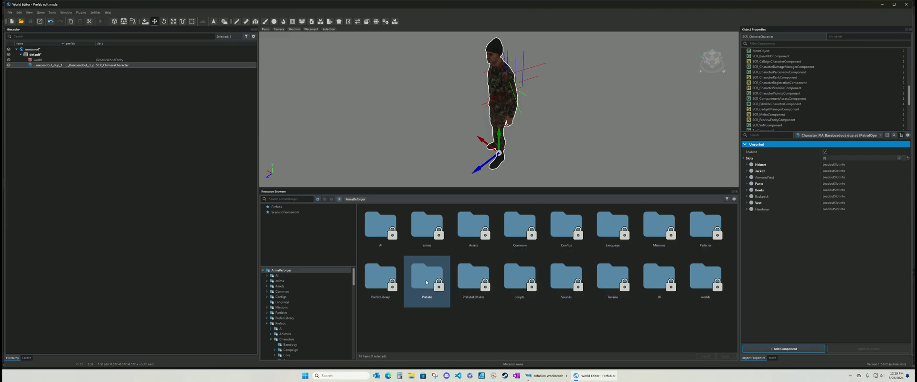
double_click(426, 277)
double_click(471, 232)
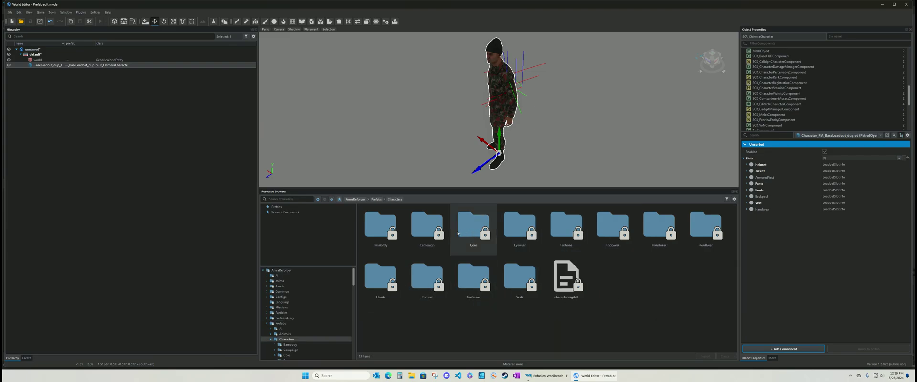
double_click(566, 229)
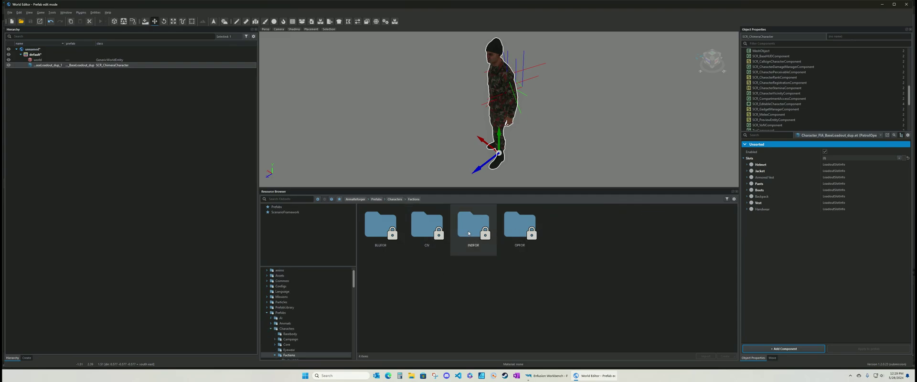
double_click(468, 233)
double_click(381, 226)
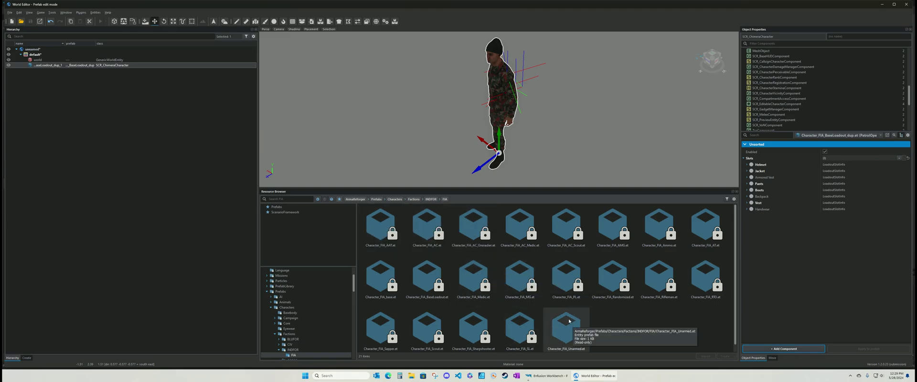
scroll(568, 320, "down", 1)
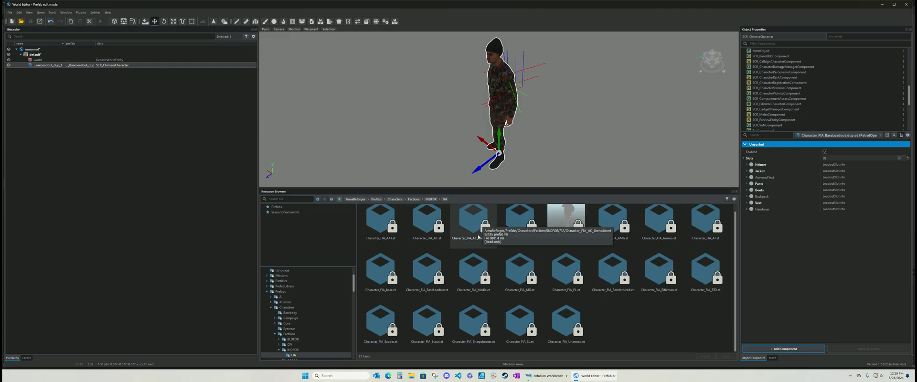
left_click(426, 277)
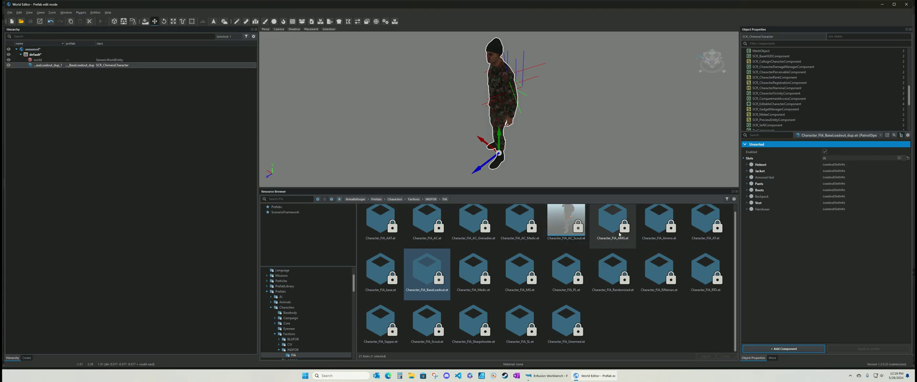
Duplicate Character_FIA_Rifleman.et into the project's FIA folder as Character_FIA_Rifleman_dup.et
left_click(658, 270, "ctrl")
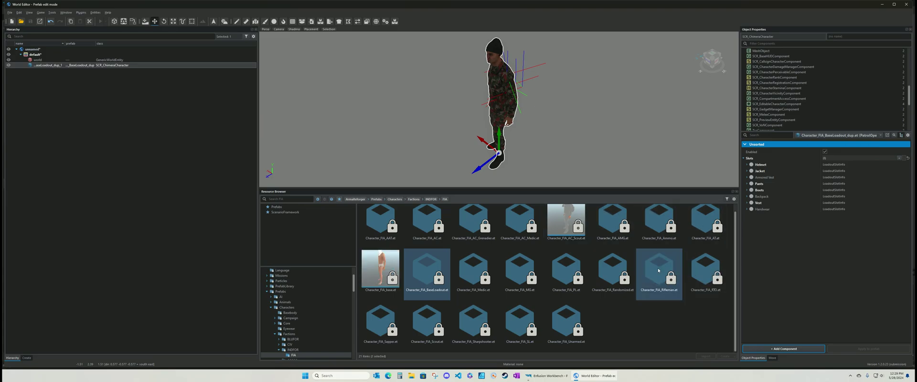
right_click(658, 269)
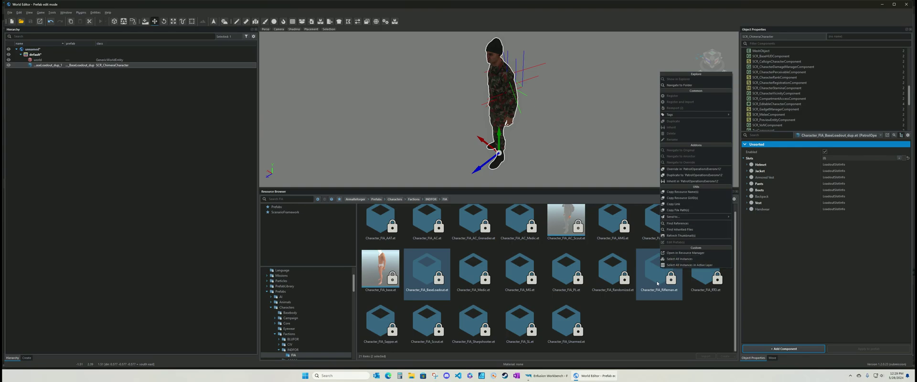
left_click(656, 285)
right_click(653, 281)
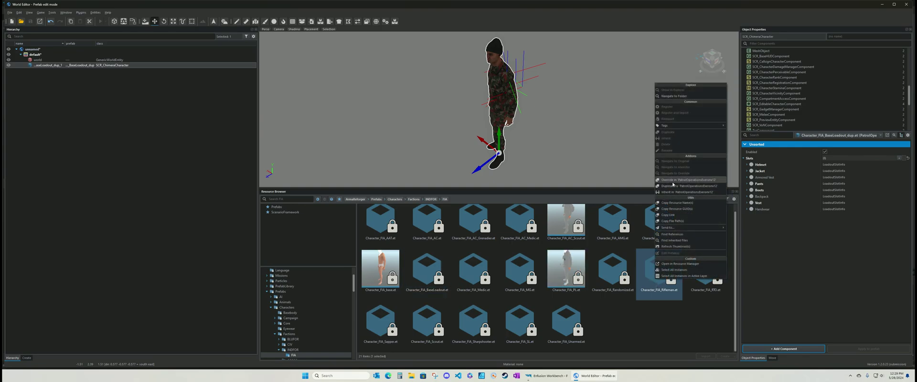
left_click(670, 186)
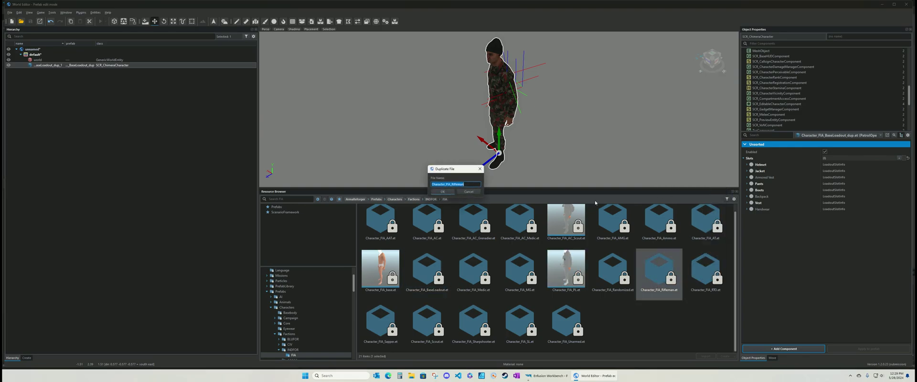
left_click(472, 185)
key("Return")
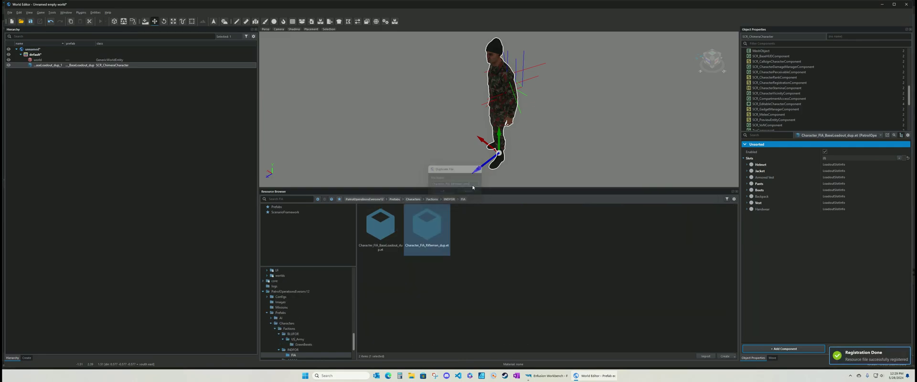
Open Character_FIA_Rifleman_dup.et and the other selected prefab for prefab editing
left_click(422, 230, "ctrl")
right_click(423, 230)
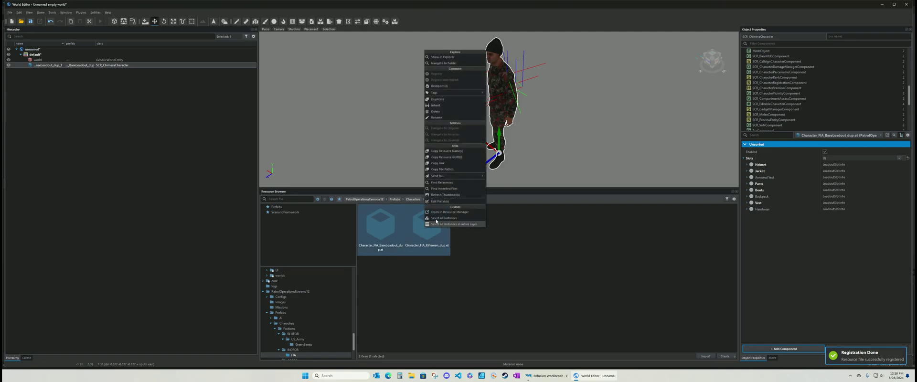
left_click(441, 201)
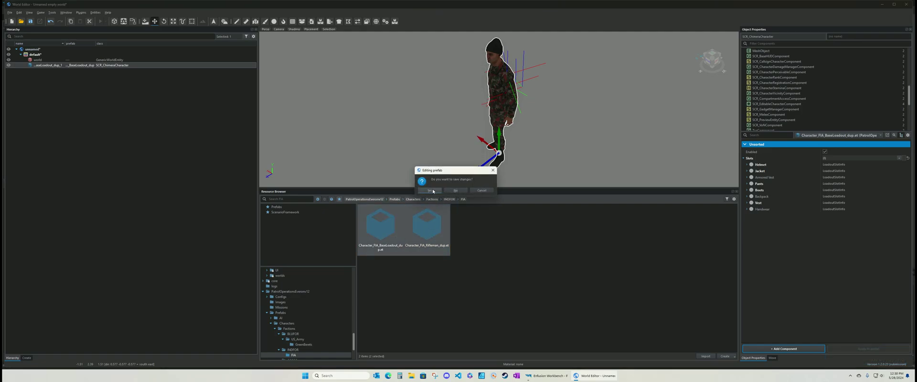
Decline saving, select Character_FIA_Rifleman_dup in the Hierarchy, and enlarge its components list
left_click(448, 190)
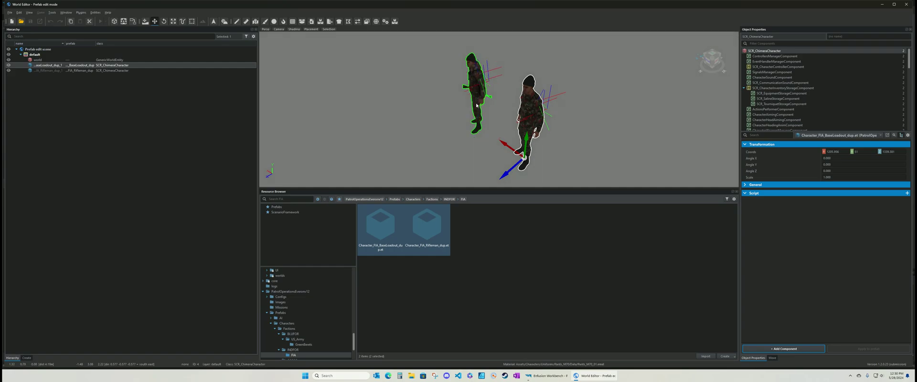
right_click_drag(478, 107, 447, 112)
left_click(98, 70)
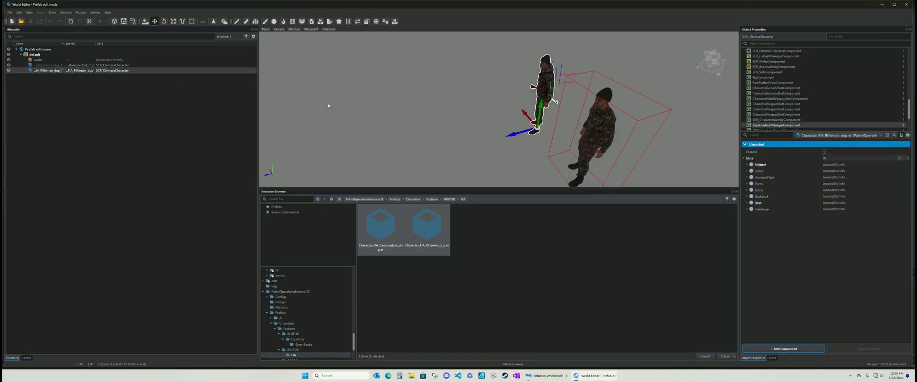
right_click_drag(415, 111, 495, 98)
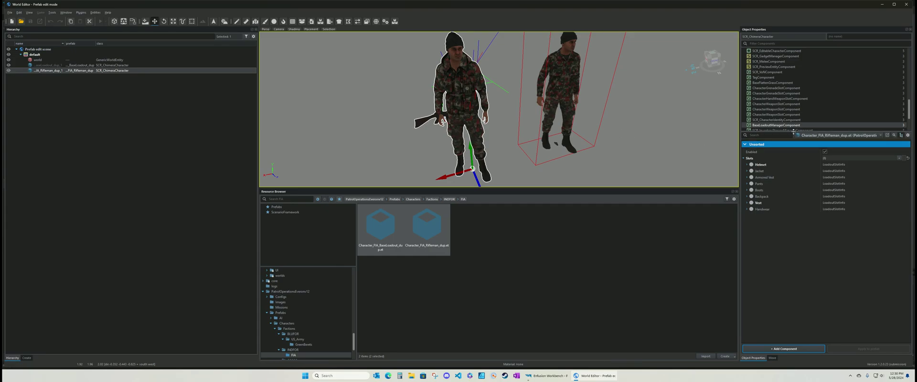
left_click_drag(793, 131, 784, 184)
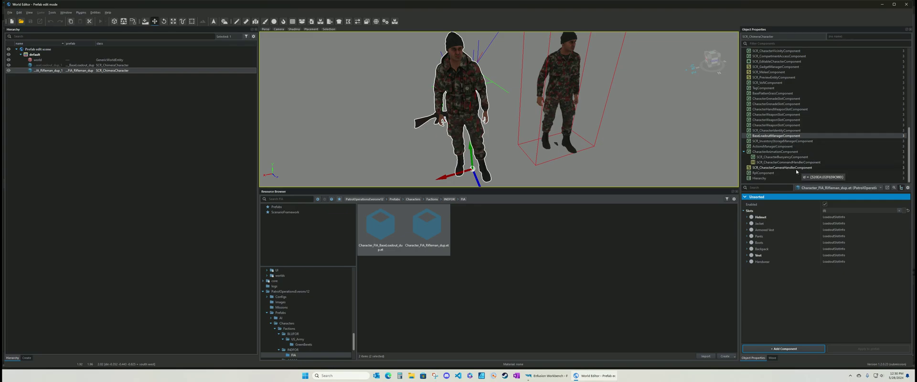
Expand the first two starting inventory items to show their spawned prefabs, including the flashlight
left_click(773, 142)
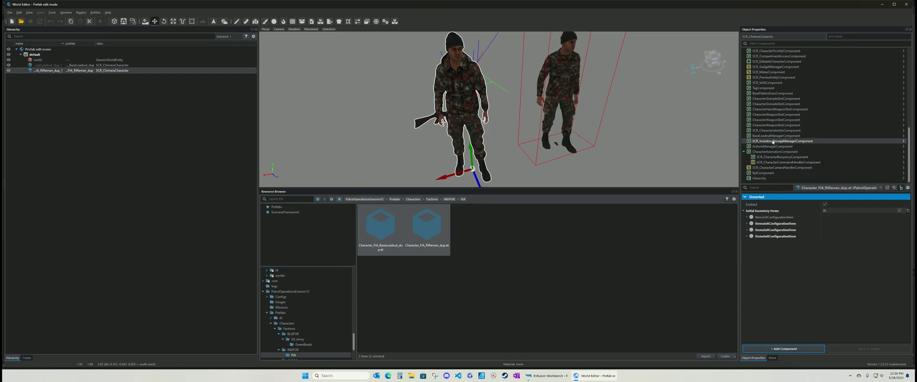
left_click_drag(789, 184, 788, 158)
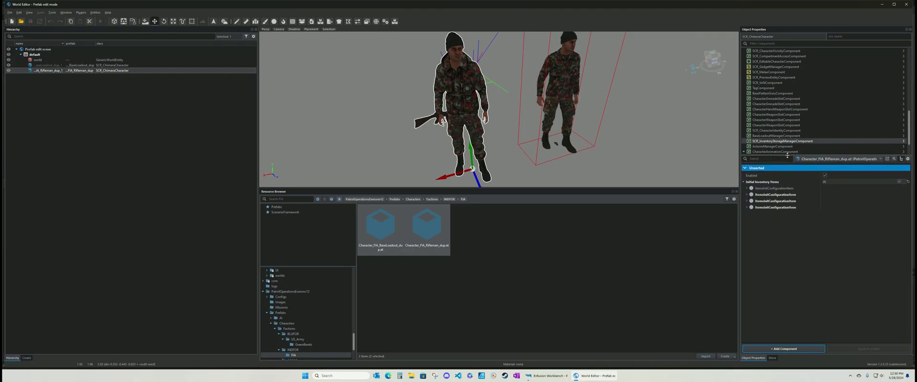
left_click(747, 191)
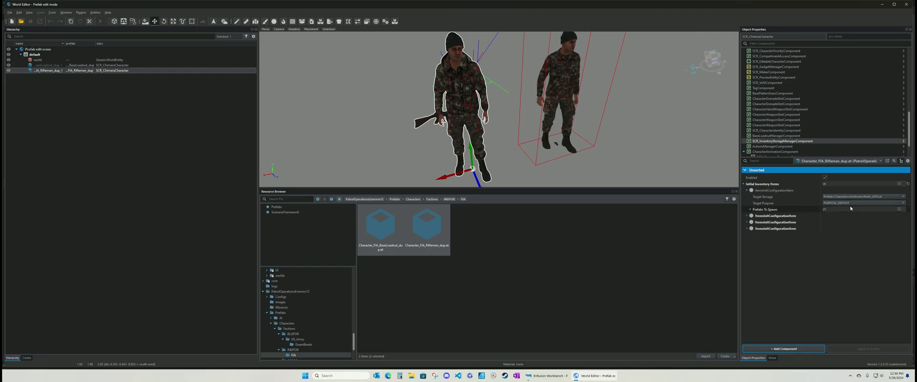
left_click(750, 209)
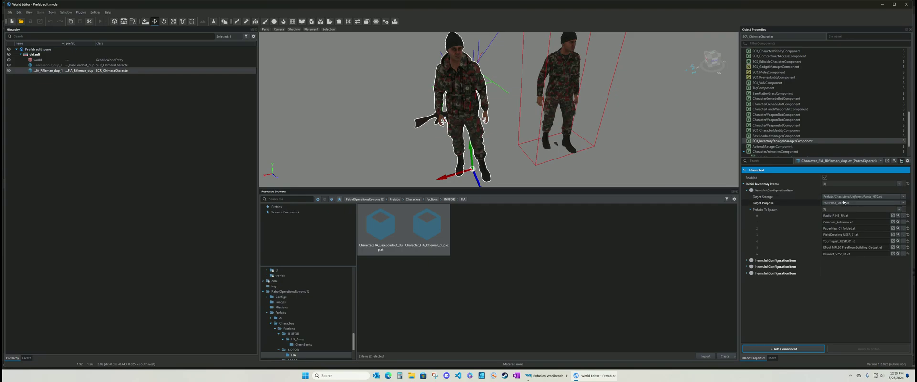
double_click(831, 261)
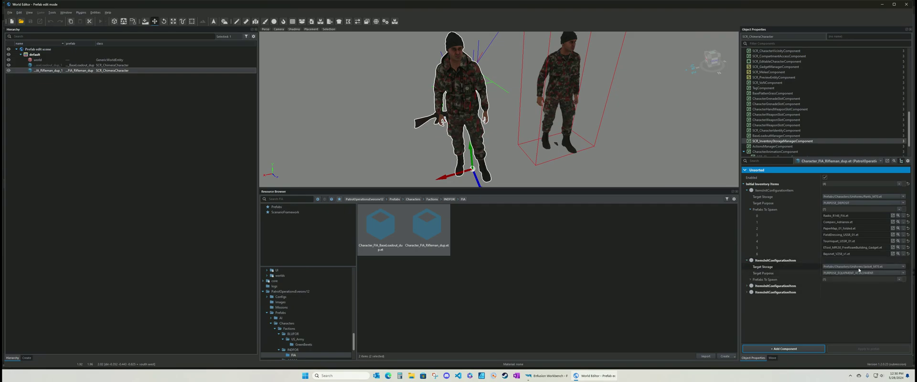
left_click(750, 280)
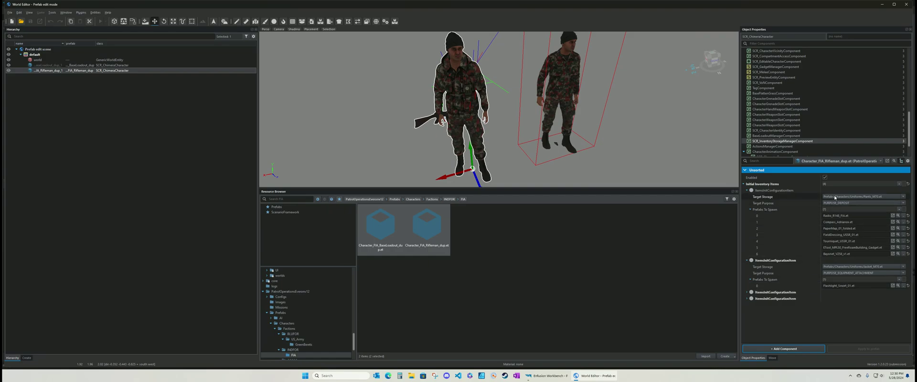
Set the first item's Target Storage to Jacket_M70.et and the second's to Pants_M70.et
left_click(837, 197)
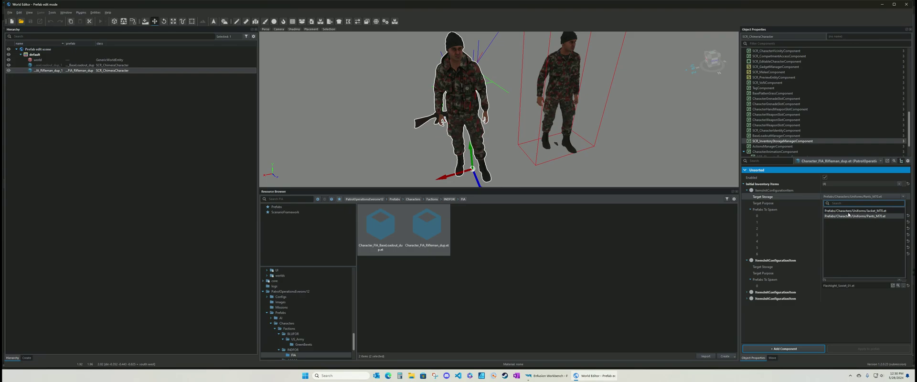
left_click(848, 211)
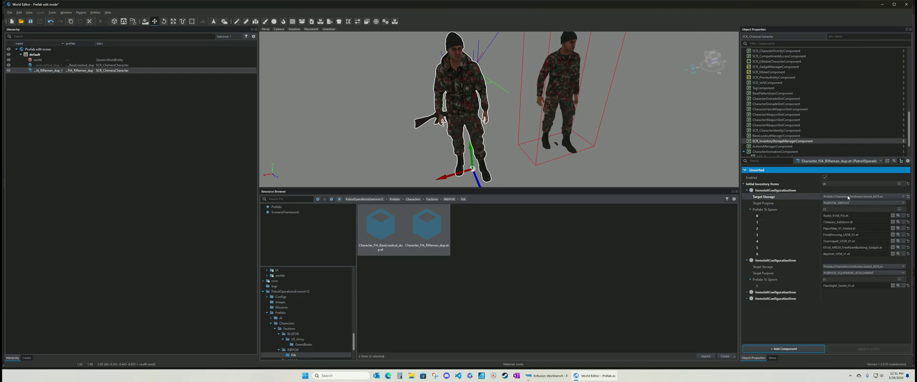
left_click(854, 267)
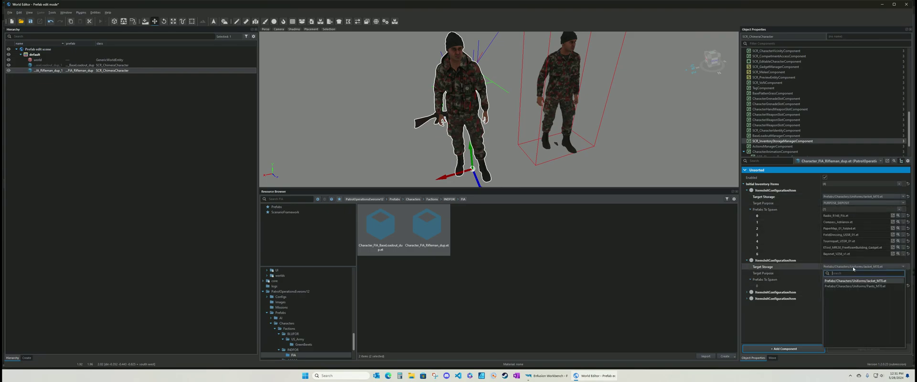
left_click(854, 286)
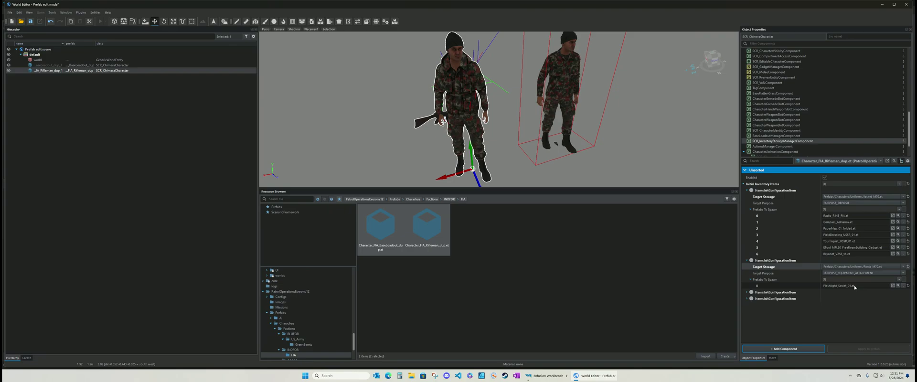
left_click(746, 293)
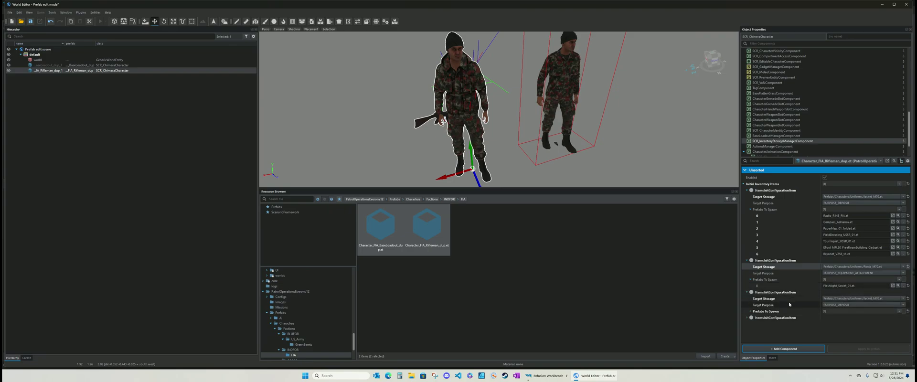
left_click(747, 318)
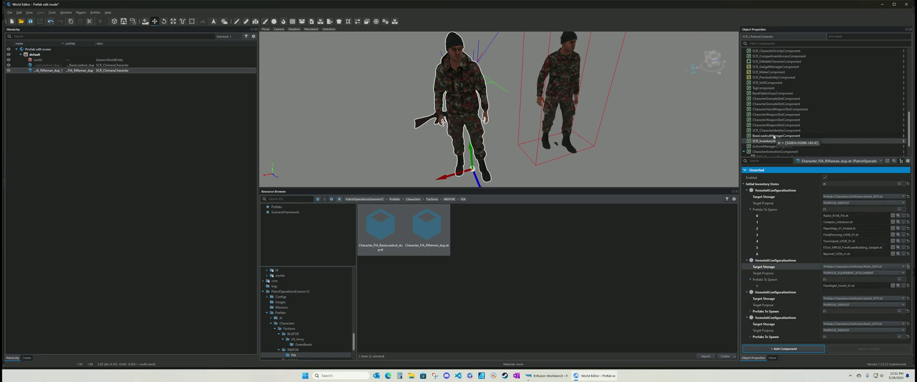
Set the Backpack slot's Prefab to Backpack_M70_Swiss.et, found by searching 'back' in ArmaReforger
left_click(774, 137)
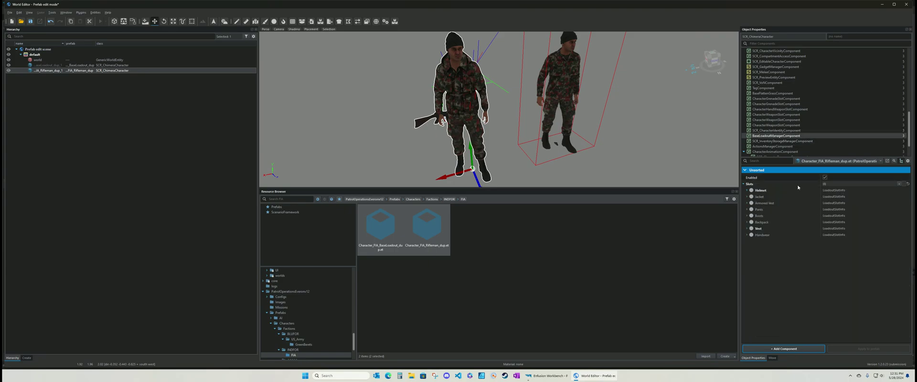
left_click(746, 222)
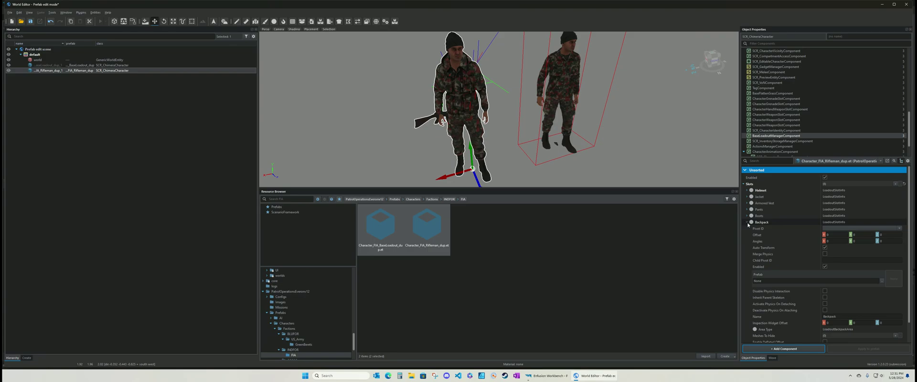
left_click(881, 282)
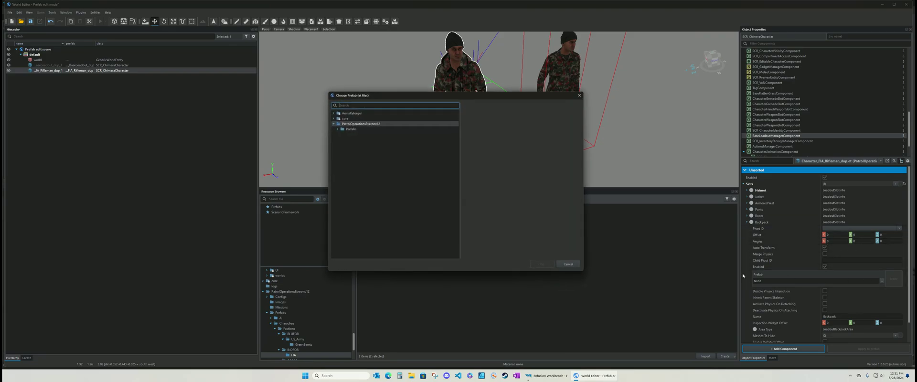
left_click(346, 113)
left_click(333, 113)
left_click(349, 104)
type("backpack")
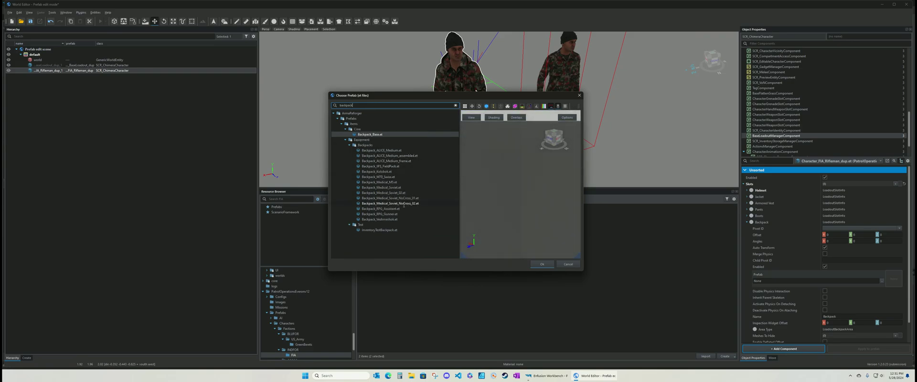
left_click(379, 177)
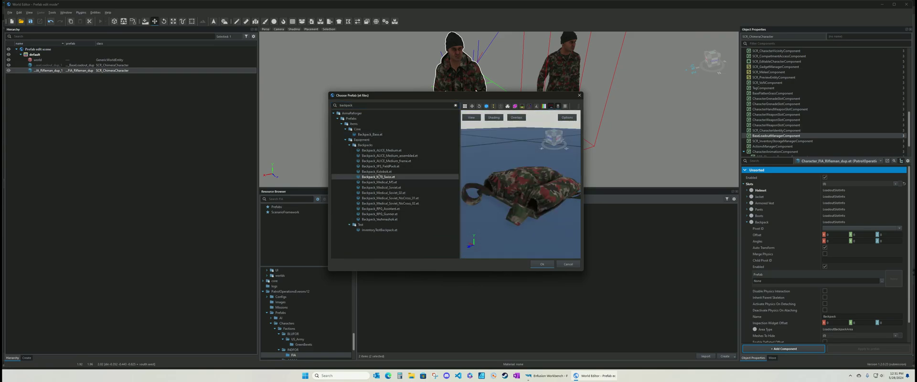
left_click(542, 264)
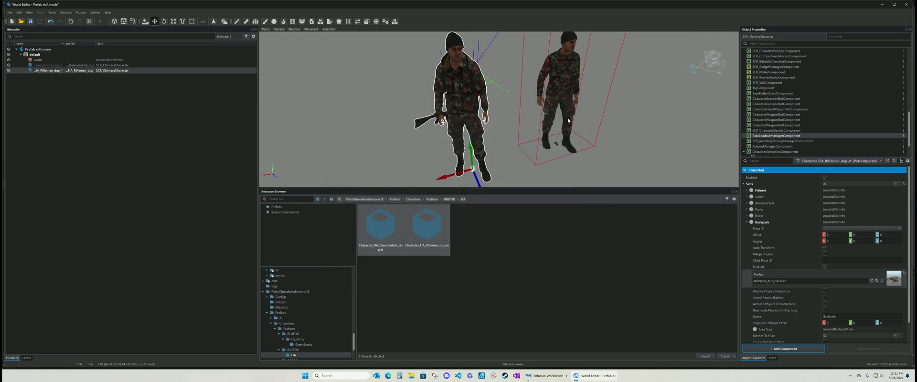
Rotate the rifleman with the gizmo to view its backpack
left_click(480, 123)
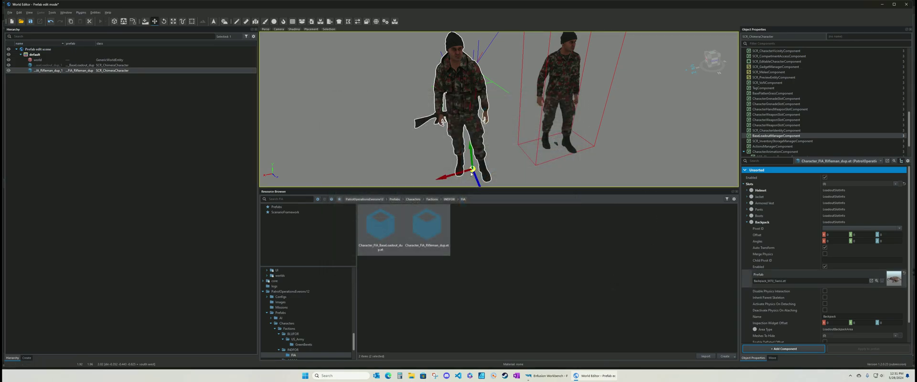
key("e")
left_click_drag(471, 173, 477, 165)
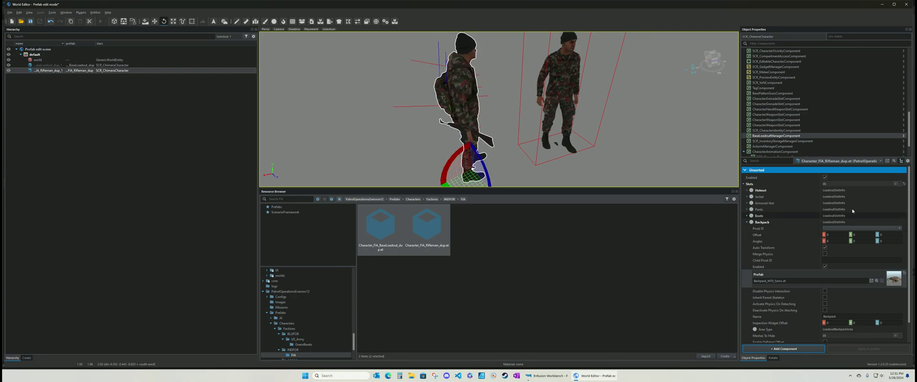
Retarget the first starting item's gear to Backpack_M70_Swiss with purpose PURPOSE_DEPOSIT
left_click(781, 141)
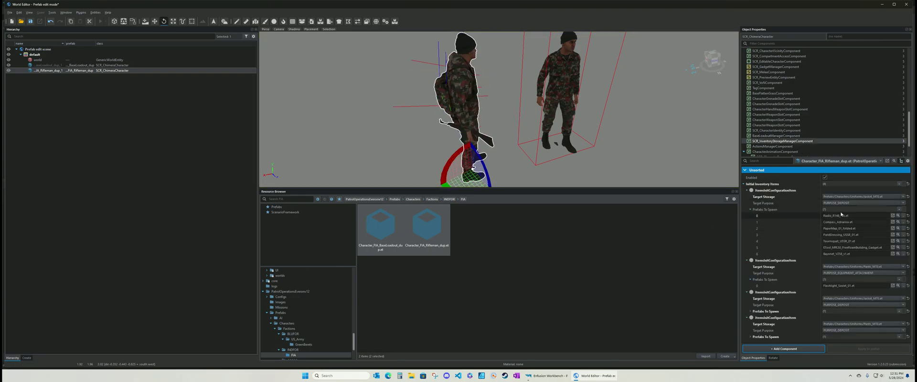
left_click(747, 190)
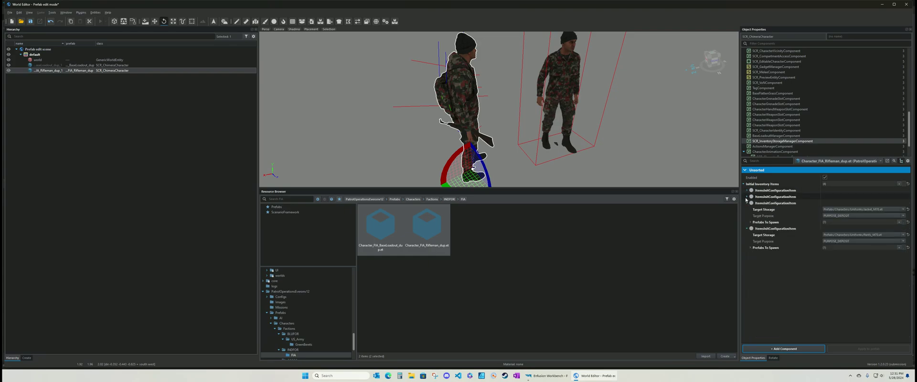
left_click(746, 196)
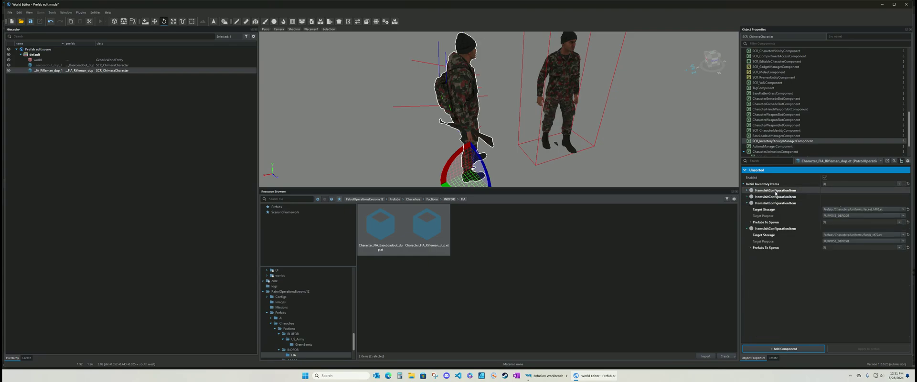
left_click(747, 190)
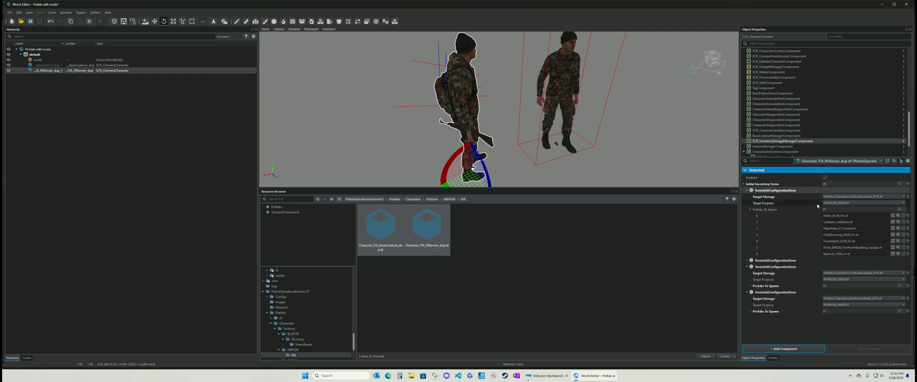
left_click(902, 196)
left_click(855, 220)
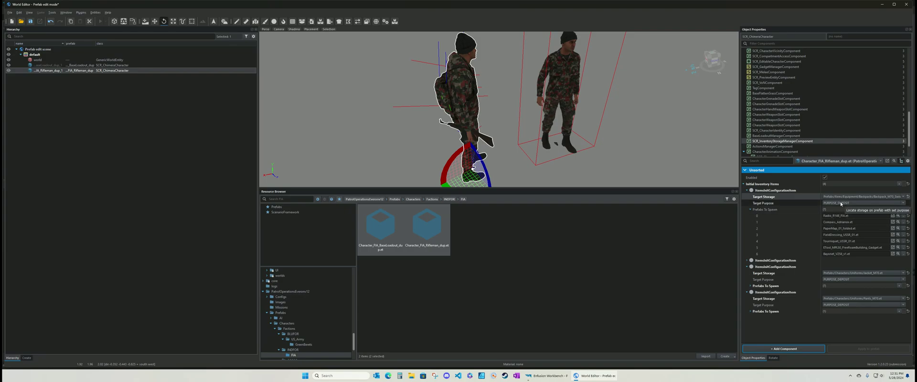
left_click(840, 204)
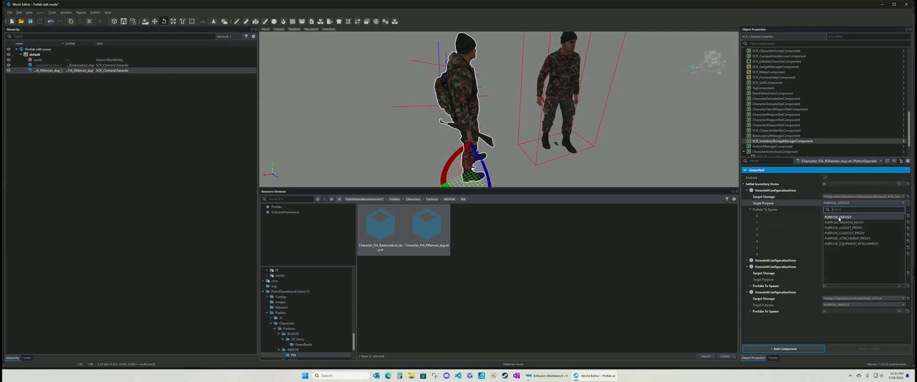
left_click(838, 217)
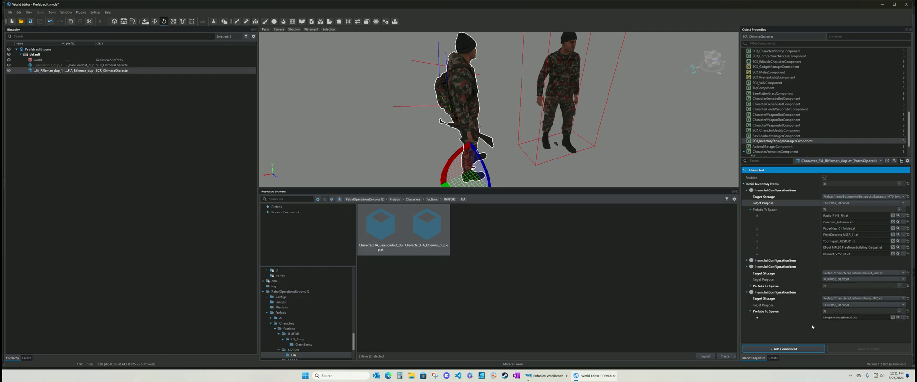
Set the flashlight item to PURPOSE_EQUIPMENT_ATTACHMENT in Jacket_M70.et and turn the rifleman toward the camera
left_click(746, 292)
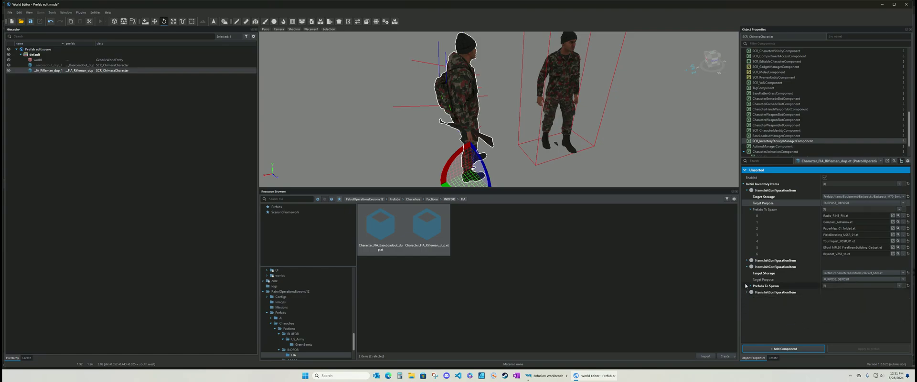
left_click(746, 266)
left_click(746, 261)
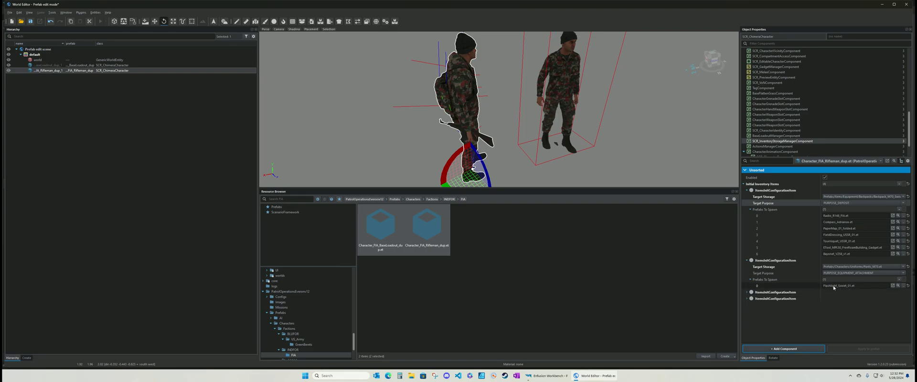
left_click(843, 274)
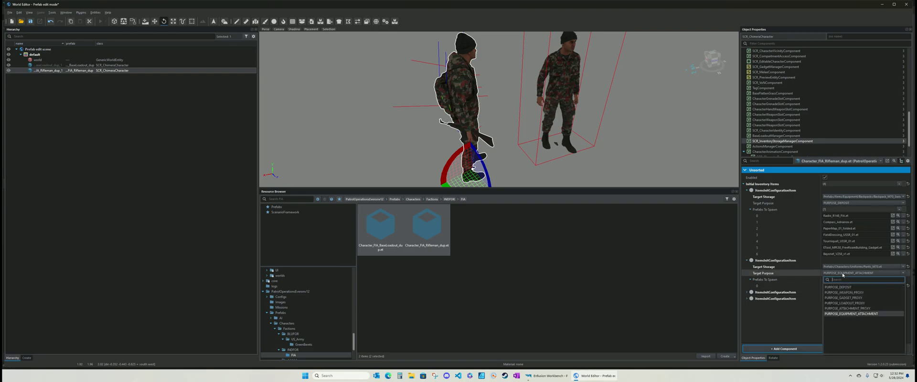
left_click(845, 314)
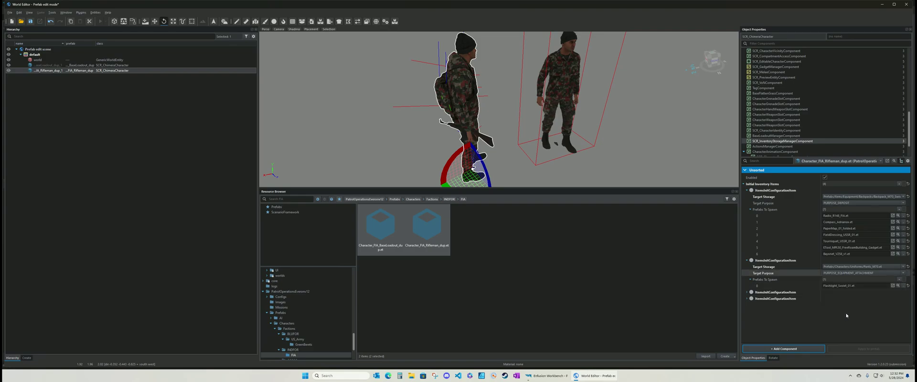
left_click(845, 267)
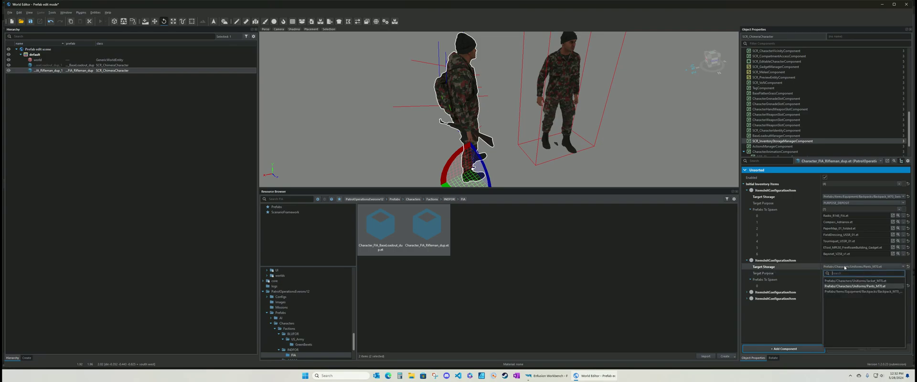
left_click(848, 281)
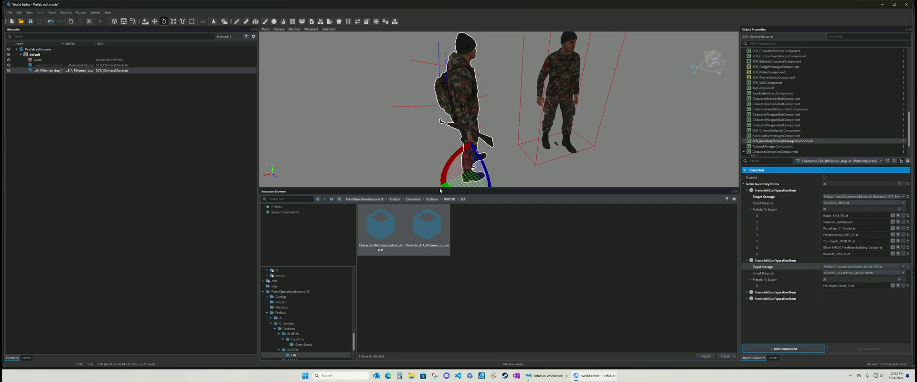
left_click_drag(444, 187, 452, 172)
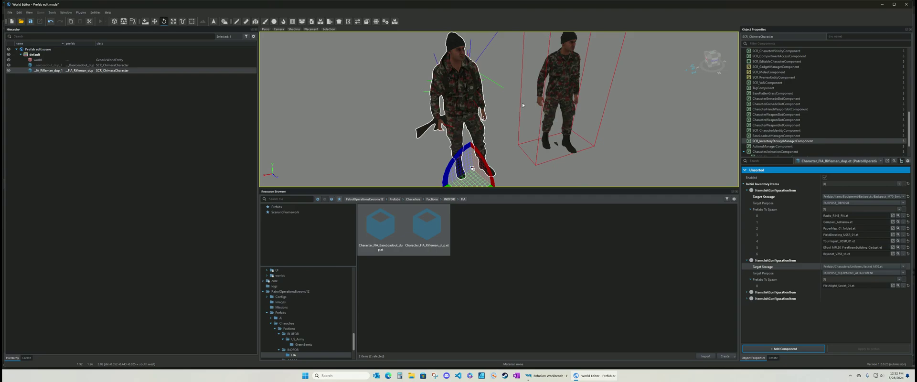
Set the second CharacterGrenadeSlotComponent's Weapon Template to Smoke_ANM8HC.et from the ArmaReforger files
left_click(759, 99)
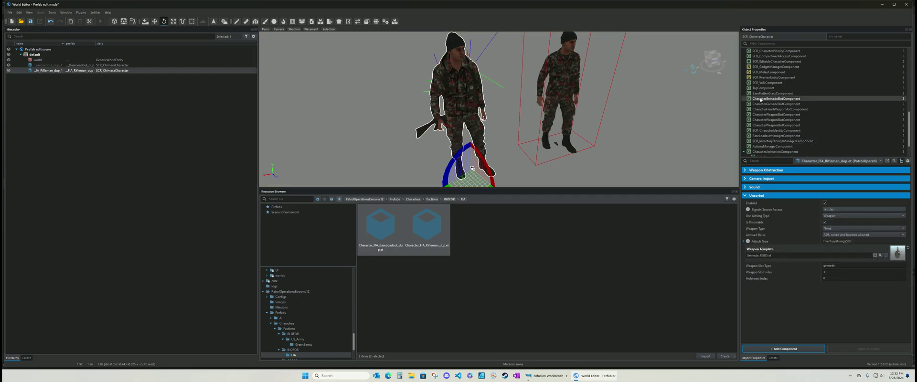
left_click(764, 104)
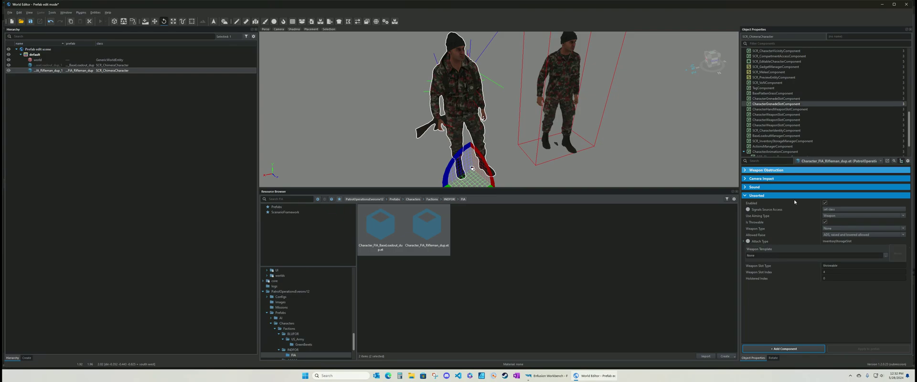
left_click(885, 255)
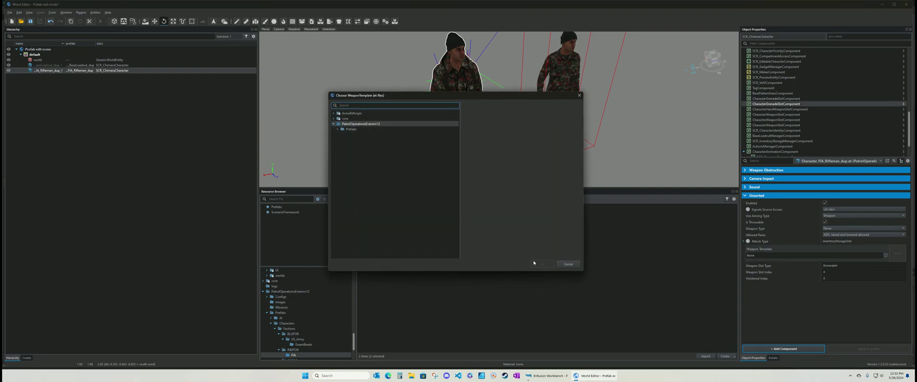
left_click(355, 113)
left_click(356, 104)
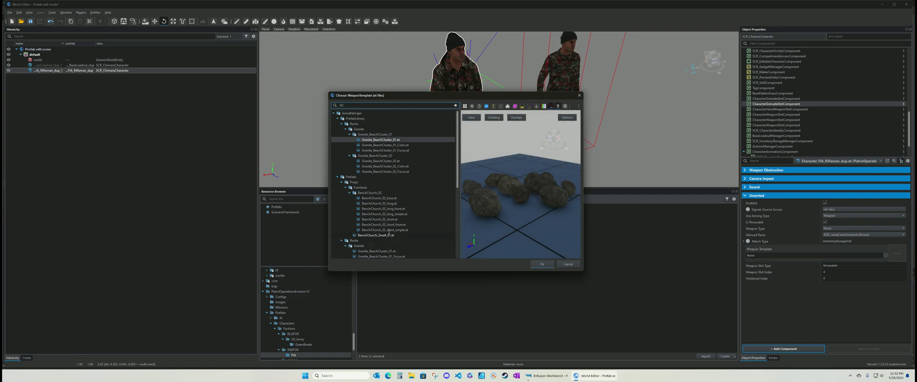
scroll(370, 168, "down", 2)
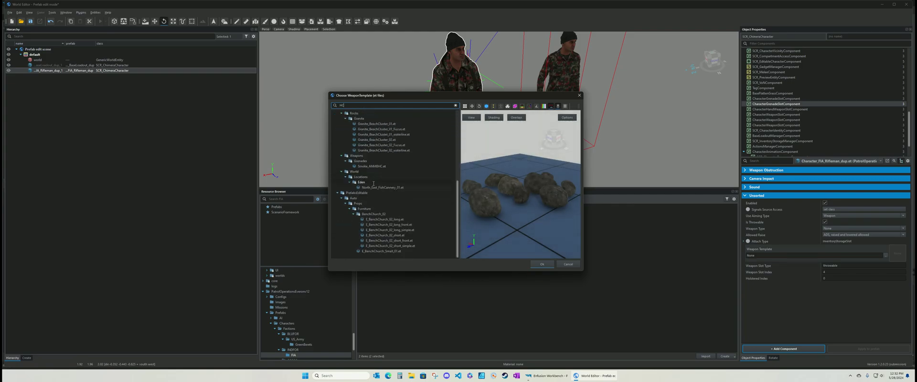
scroll(377, 191, "down", 5)
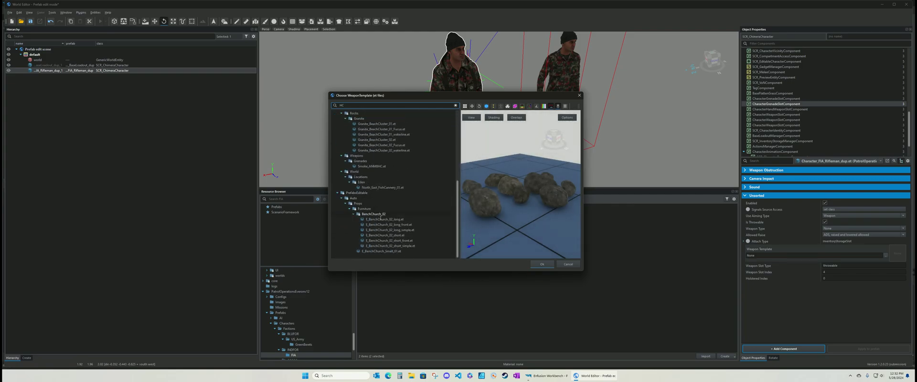
left_click(368, 166)
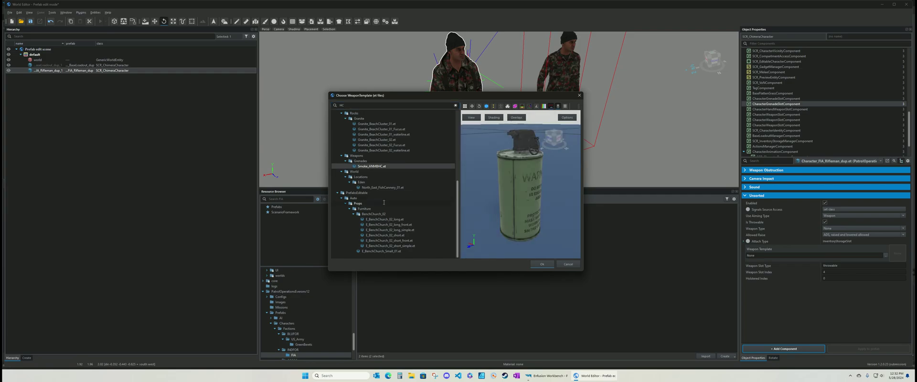
left_click(541, 264)
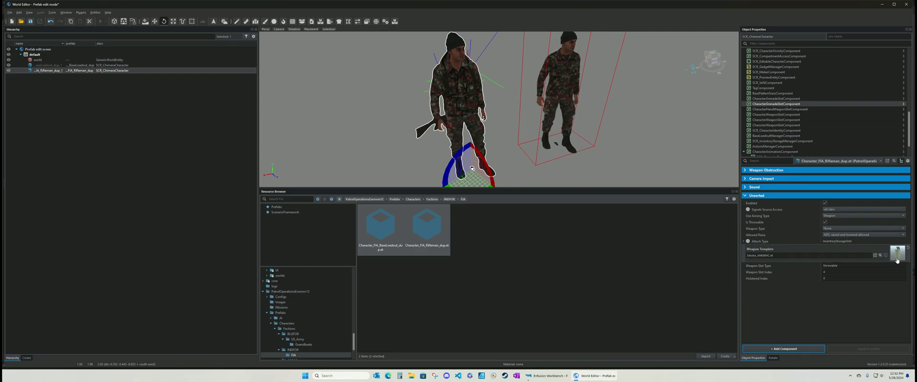
left_click(761, 109)
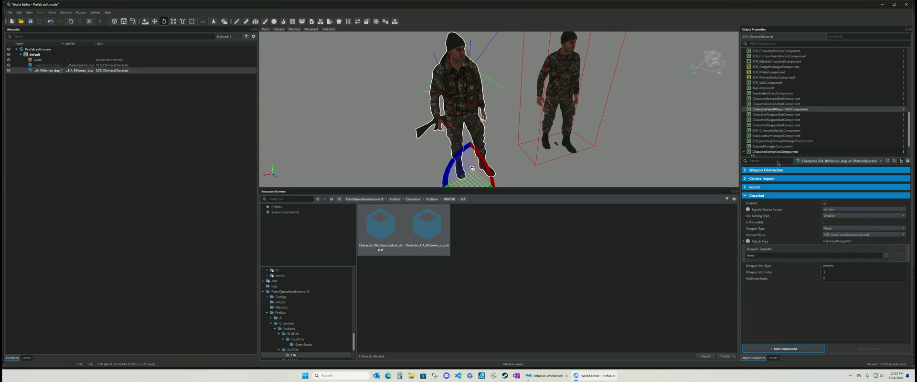
left_click(764, 115)
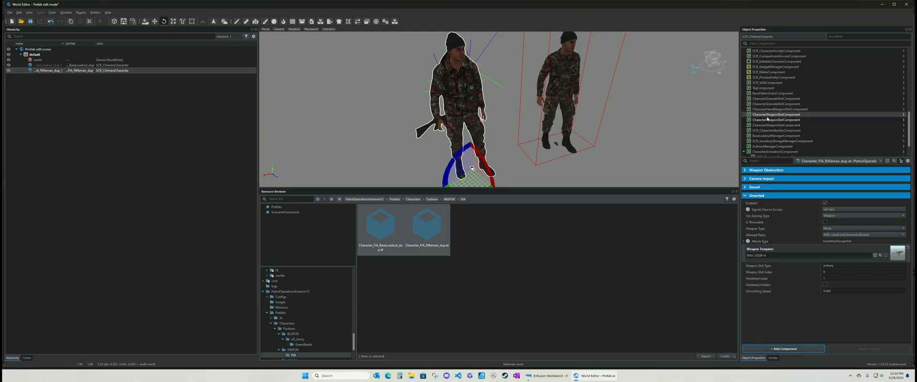
left_click(763, 120)
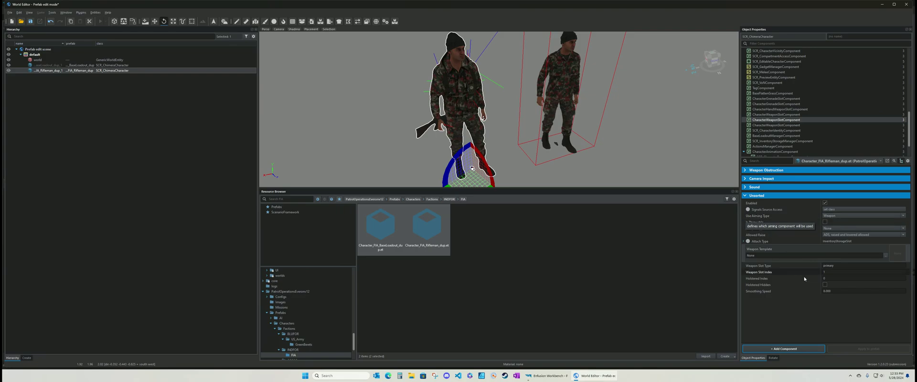
left_click(776, 124)
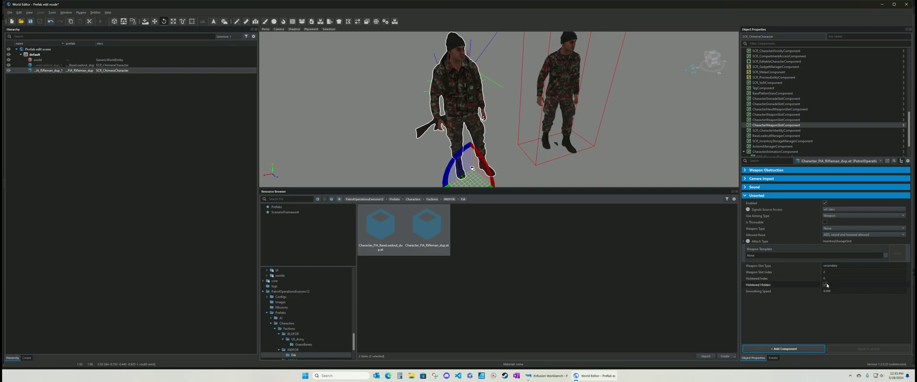
left_click(770, 115)
left_click(771, 120)
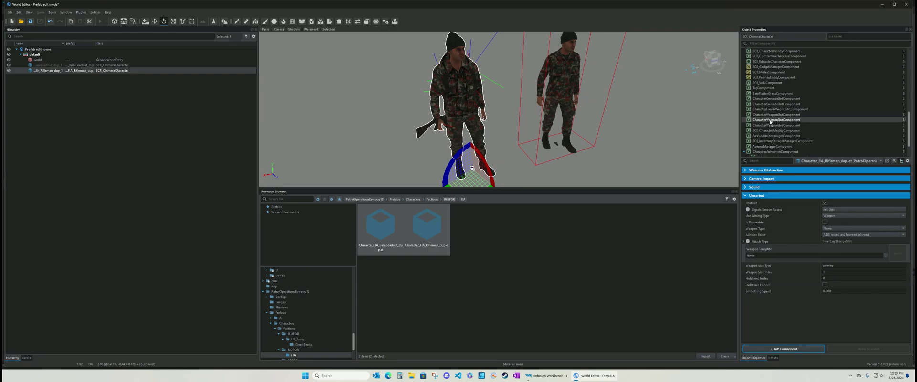
left_click(771, 125)
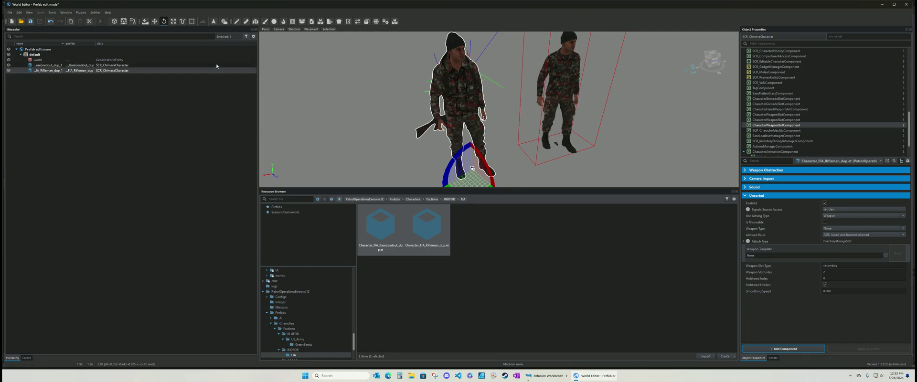
Load POEv1_2.ent via File > Load World without saving, then widen the Hierarchy name column
left_click(19, 23)
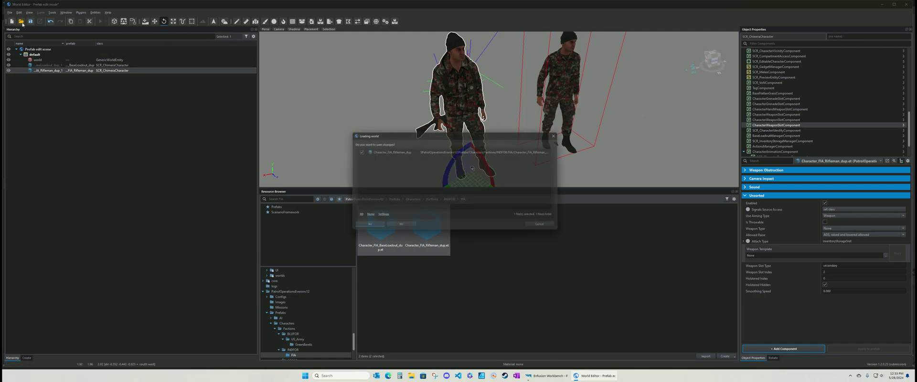
left_click(398, 227)
left_click(478, 264)
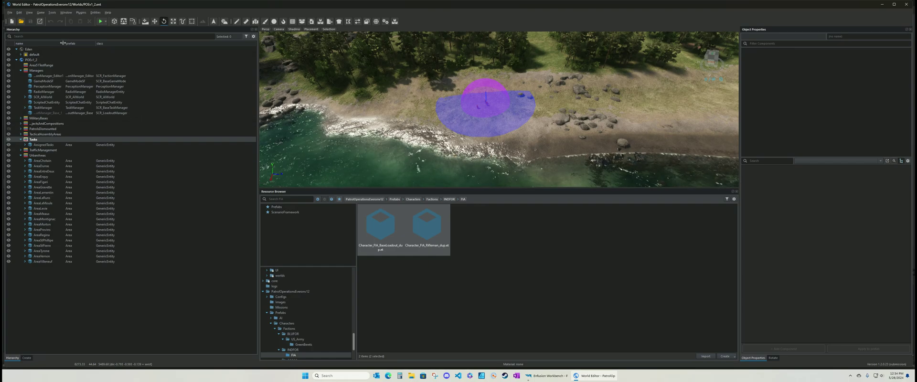
left_click_drag(62, 43, 122, 45)
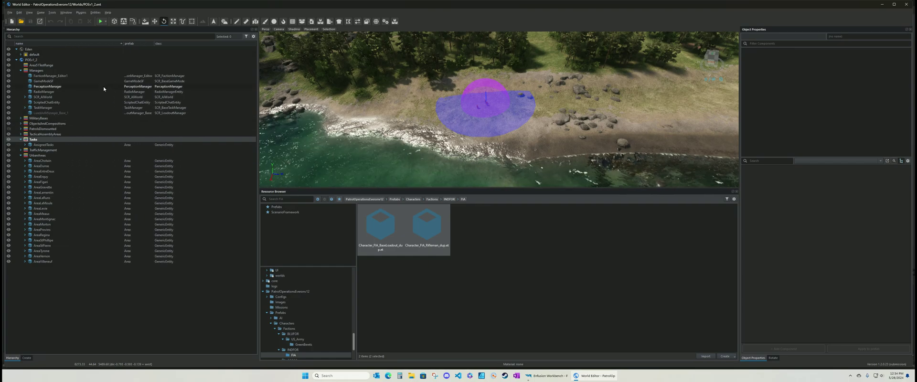
Select LoadoutManager_Base_1 and search 'loadouta' in the ArmaReforger resources, listing the LoadoutManager prefabs
left_click(47, 114)
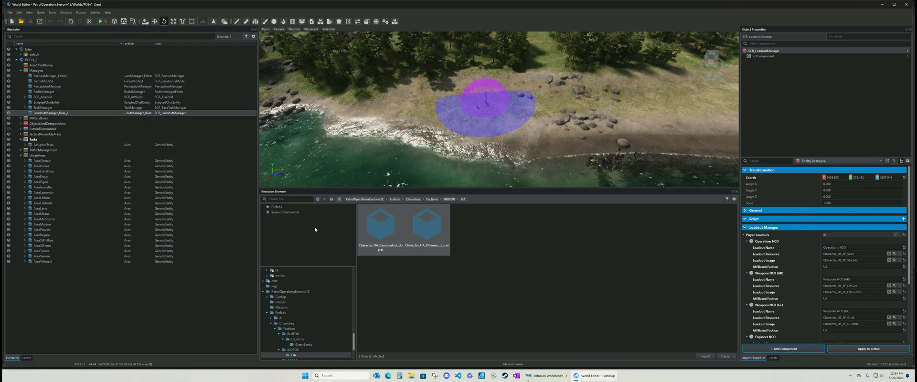
left_click(282, 198)
type("lo")
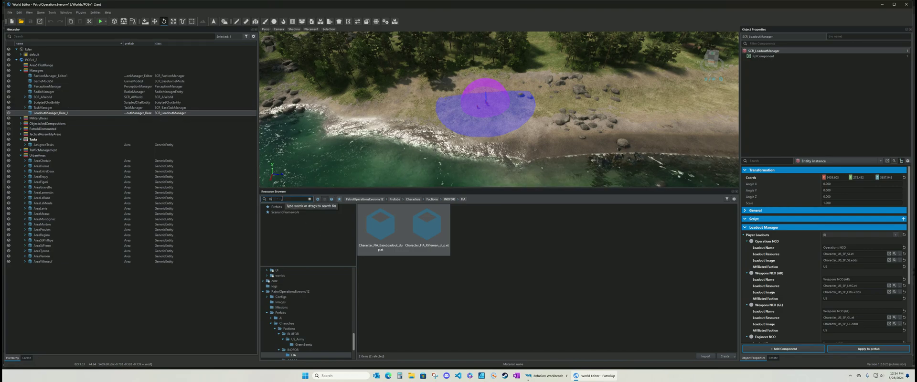
type("adout")
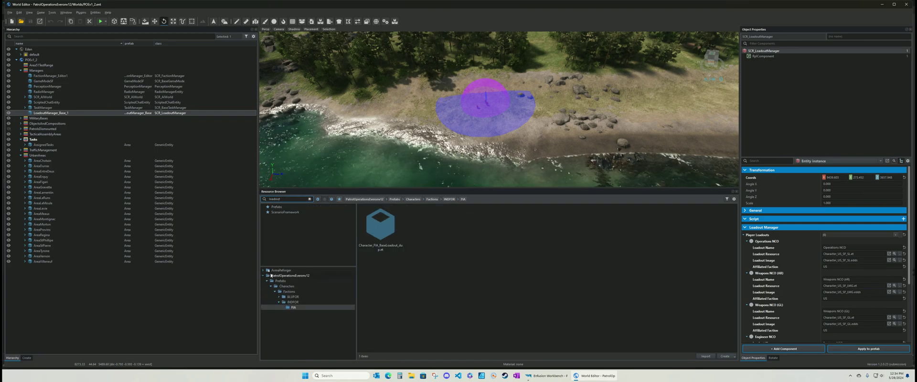
left_click(279, 270)
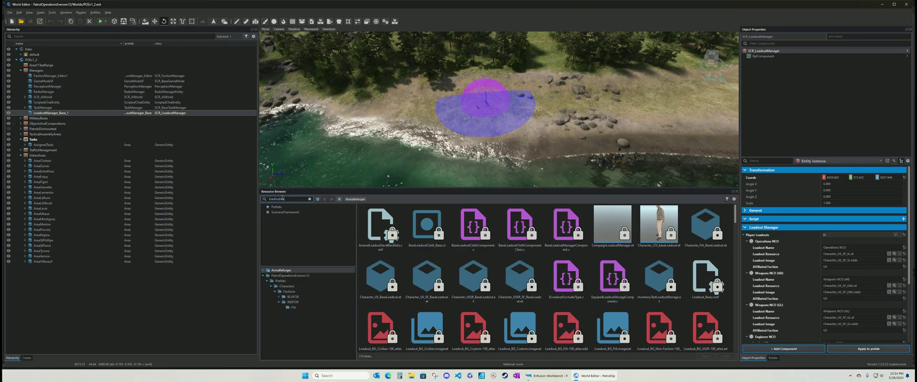
type("anager")
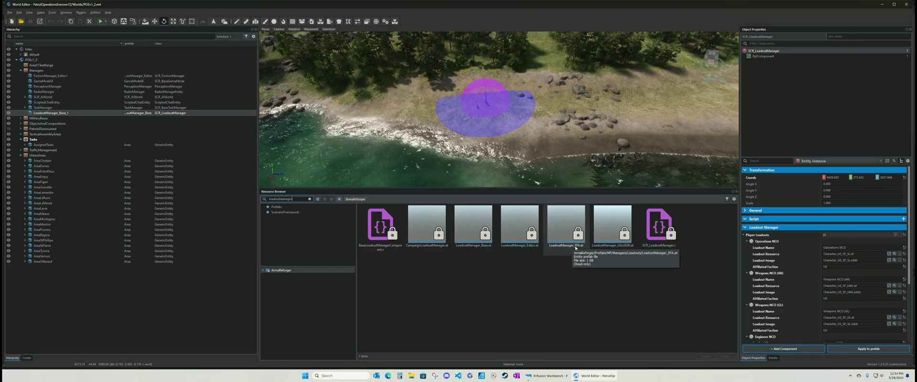
Place LoadoutManager_USxUSSR to read its loadouts, delete it, and place LoadoutManager_Base instead
left_click(599, 238)
left_click_drag(599, 236, 535, 130)
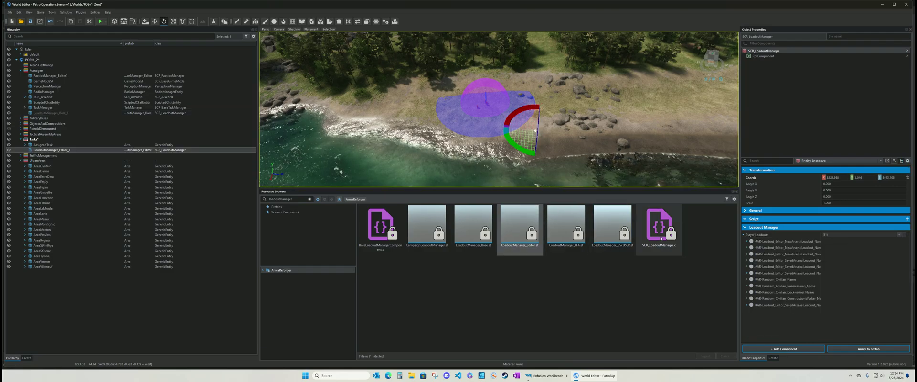
left_click_drag(821, 261, 853, 262)
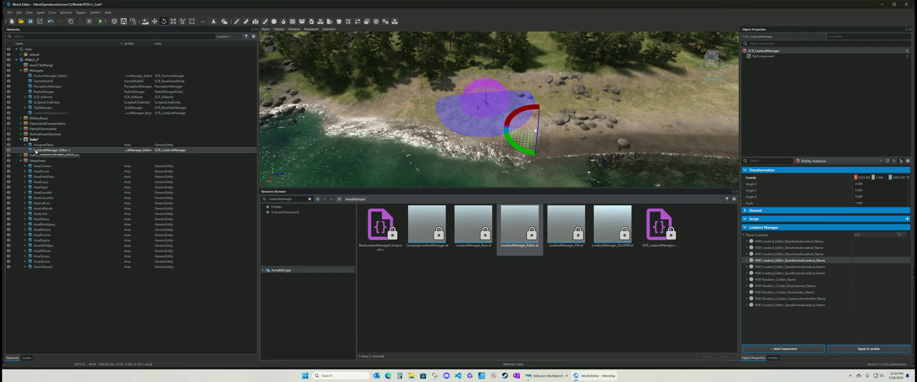
key("Delete")
left_click(470, 239)
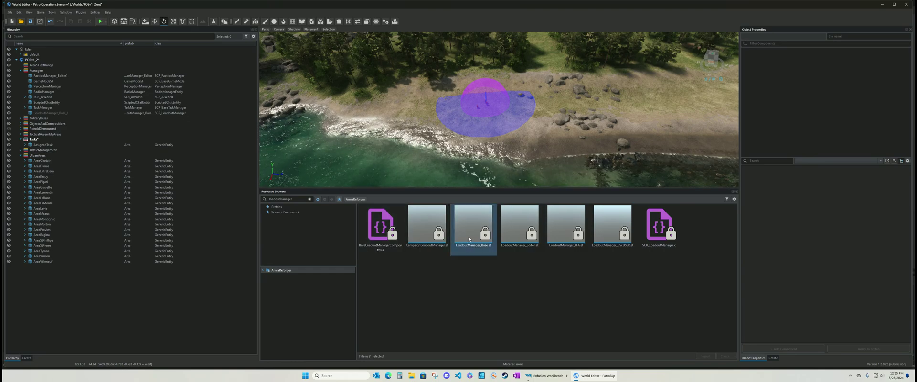
left_click_drag(469, 239, 527, 136)
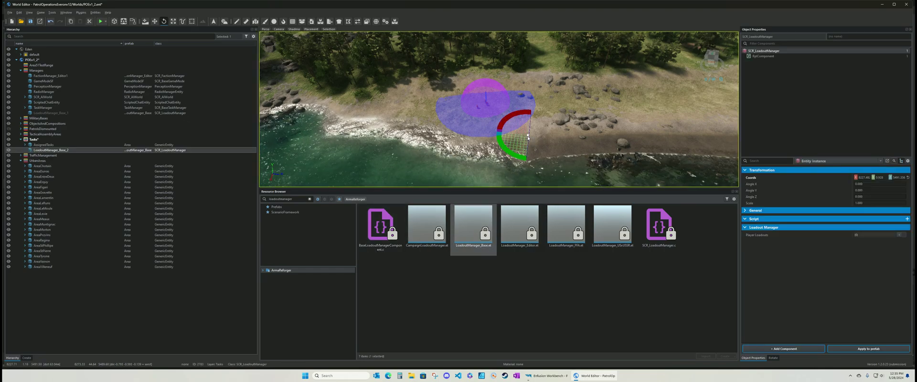
Add an SCR_FactionPlayerLoadout to Player Loadouts and name it Rifleman
left_click(899, 234)
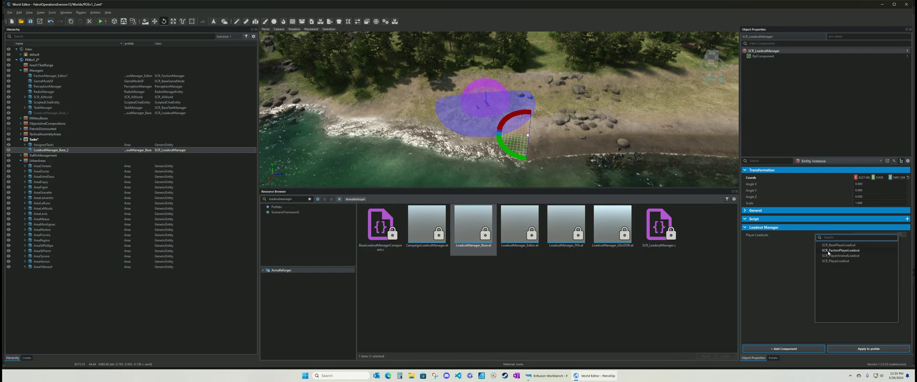
left_click(828, 251)
left_click(745, 242)
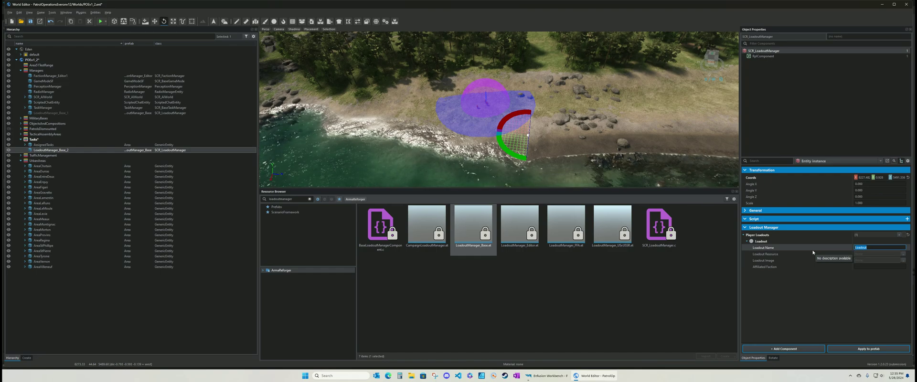
type("B")
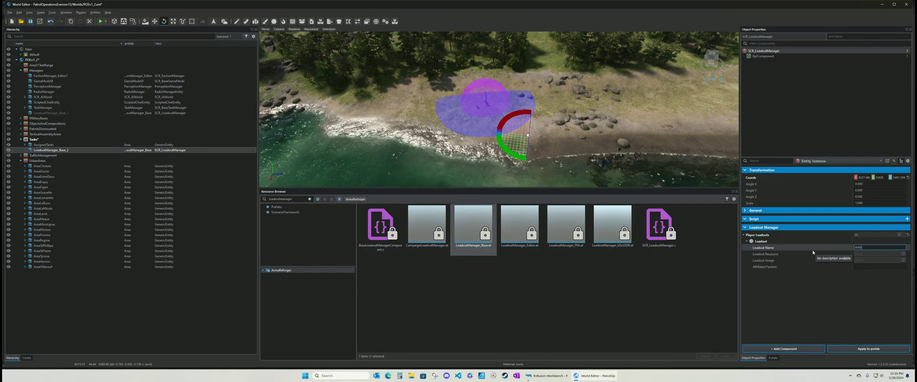
type("ifleman")
key("Return")
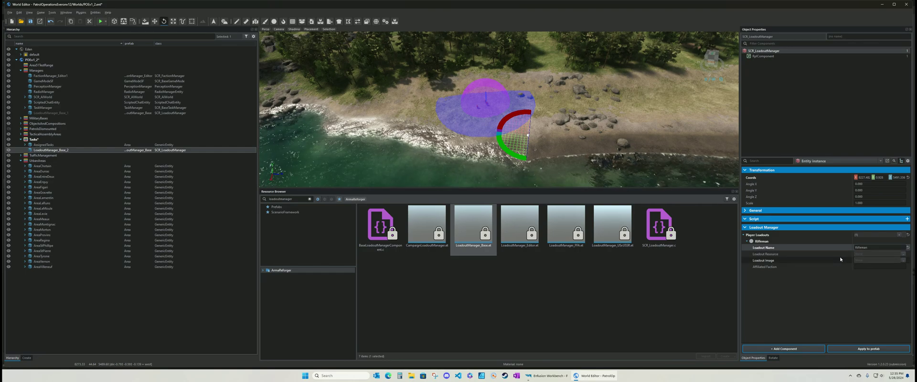
Set its Loadout Resource to Characters/Factions/INDFOR/FIA/Character_FIA_Rifleman_dup.et
left_click(903, 254)
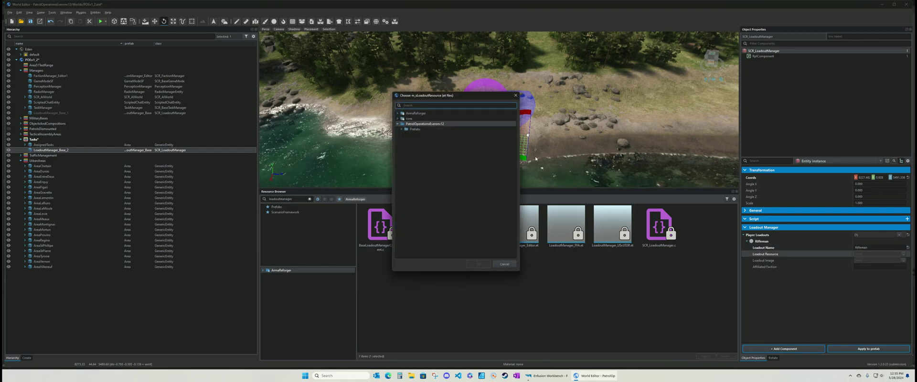
left_click(410, 113)
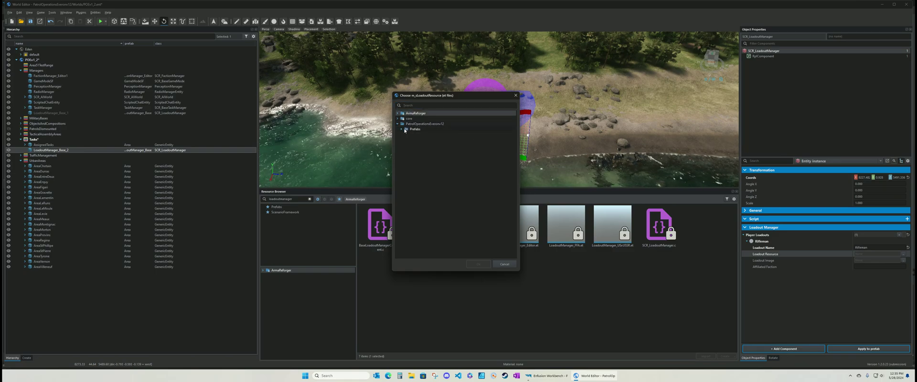
left_click(406, 140)
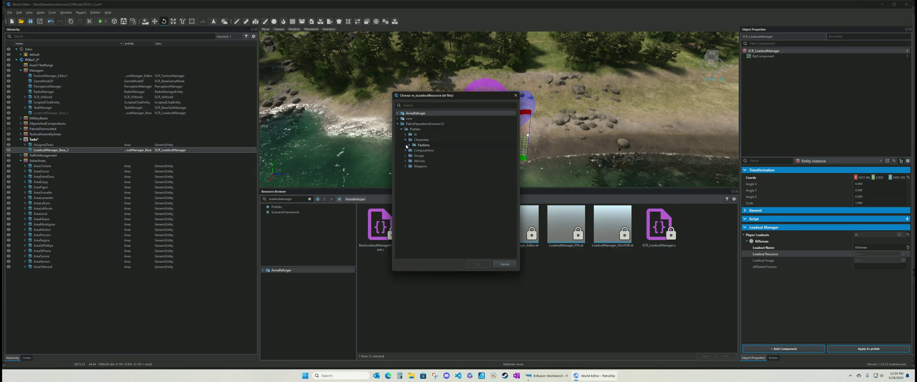
left_click(409, 145)
left_click(414, 155)
left_click(423, 162)
left_click(415, 162)
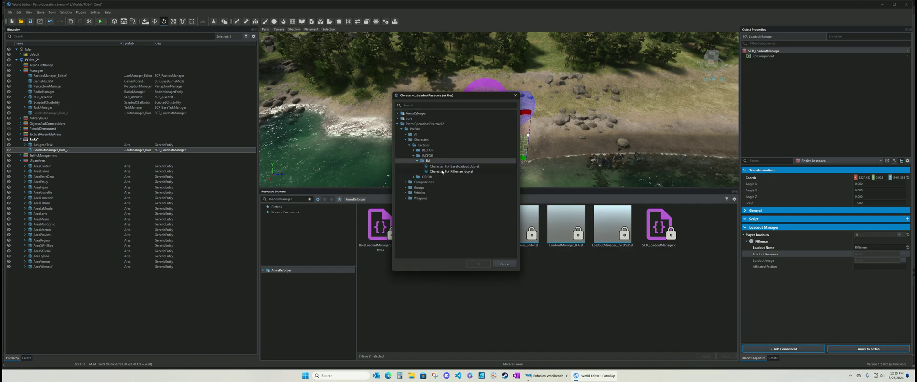
left_click(443, 171)
left_click(478, 264)
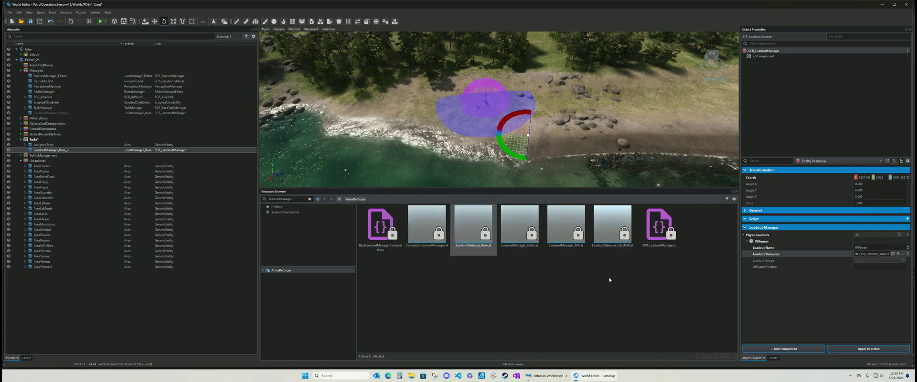
left_click(901, 263)
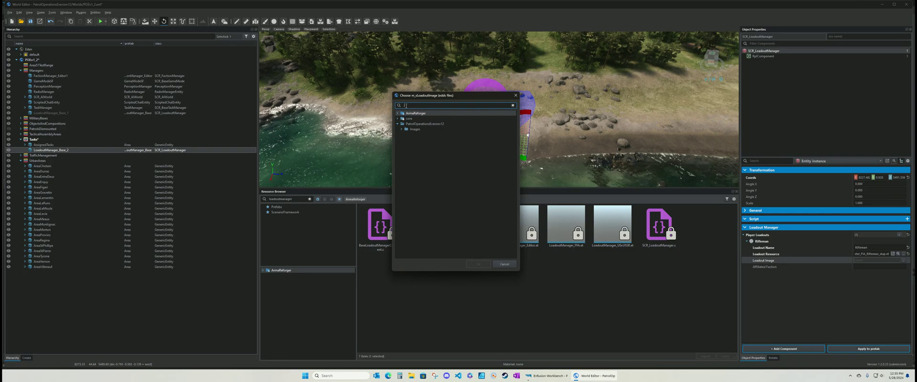
Set the Rifleman loadout image to Character_FIA_Rifleman.edds, found by filtering the file browser
type(".edds")
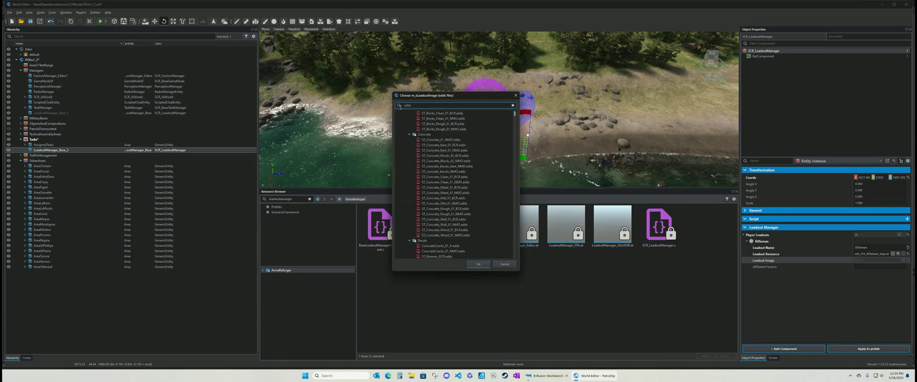
left_click(404, 105)
key("Delete")
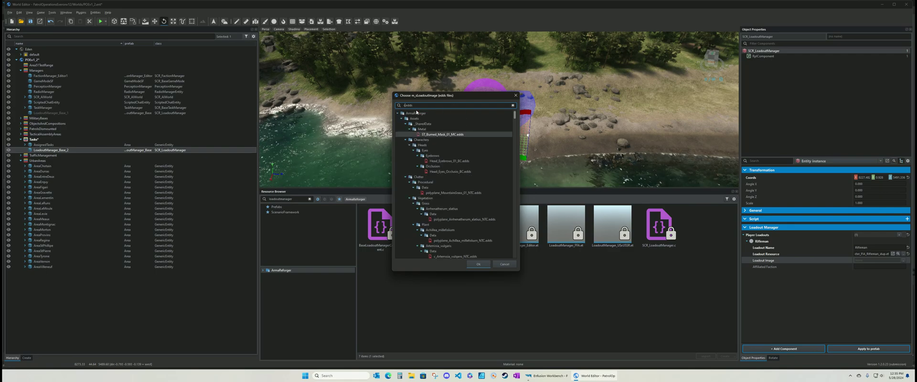
type("char")
scroll(468, 213, "down", 10)
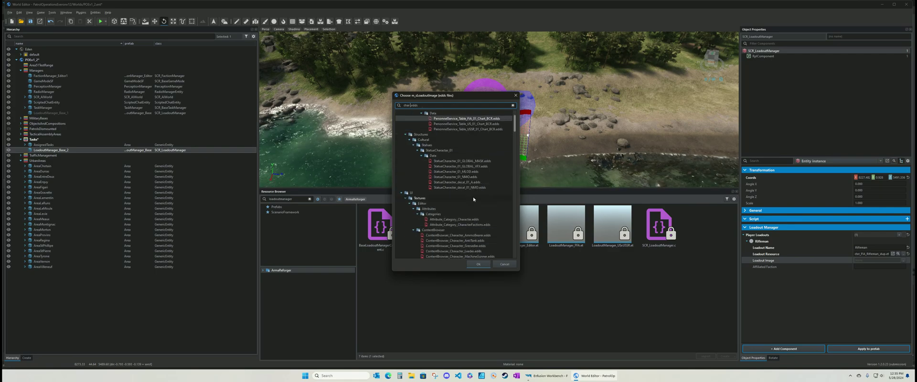
scroll(469, 213, "down", 5)
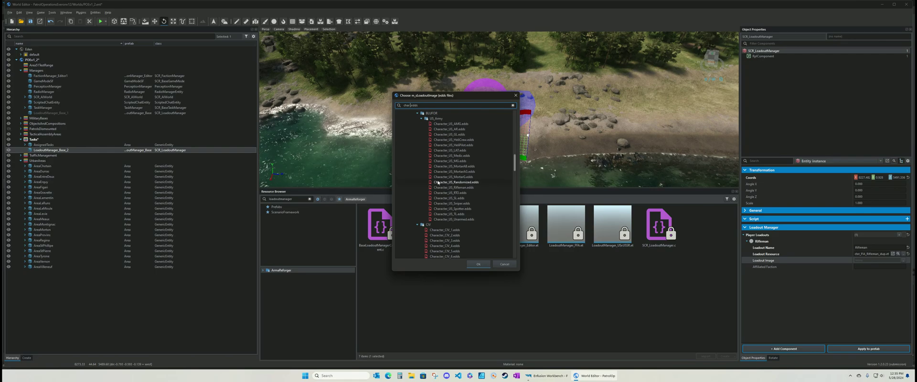
scroll(469, 224, "down", 5)
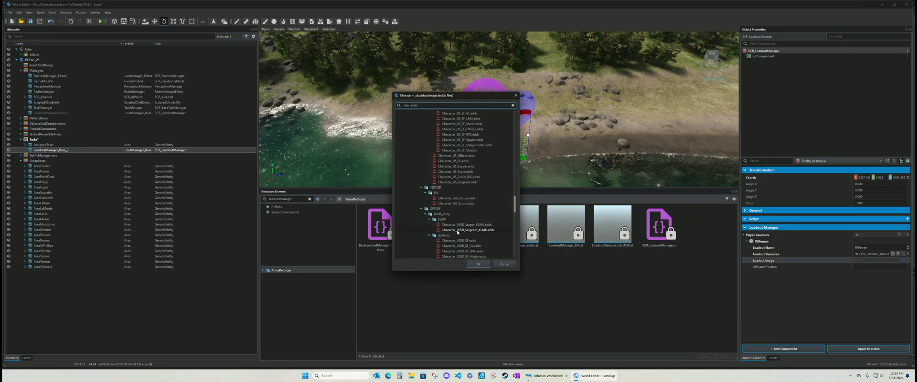
type(".")
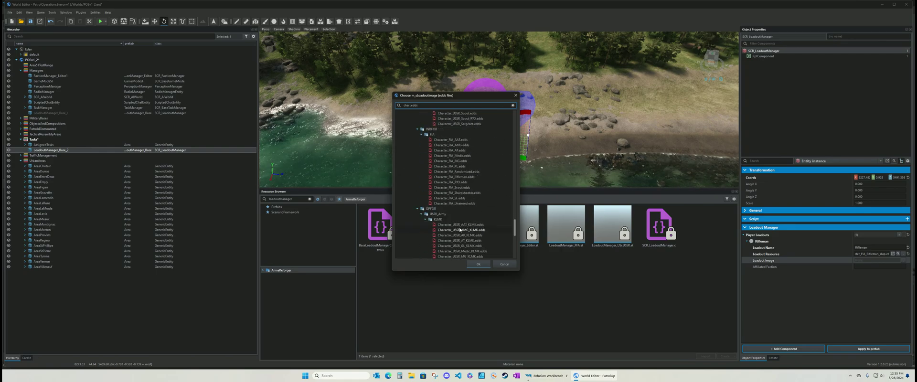
left_click(450, 177)
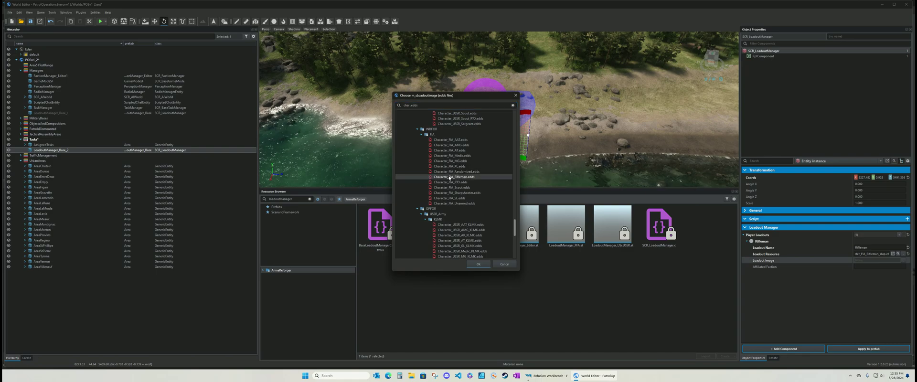
left_click(479, 264)
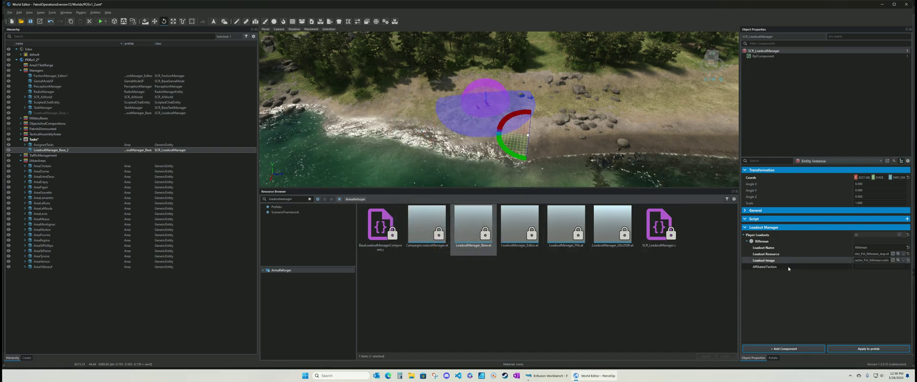
Set the loadout's Affiliated Faction to FIA
left_click(869, 266)
type("FIA")
key("Return")
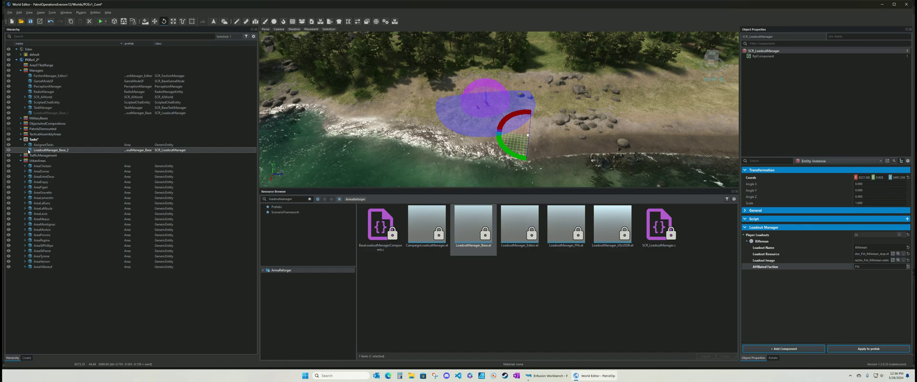
Undo the last world edit, save the world, and start a test run in game mode
key("ctrl+z")
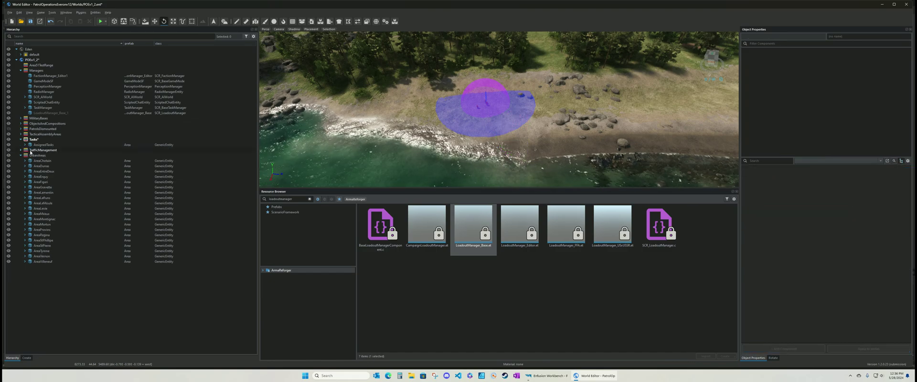
key("ctrl+s")
left_click(100, 22)
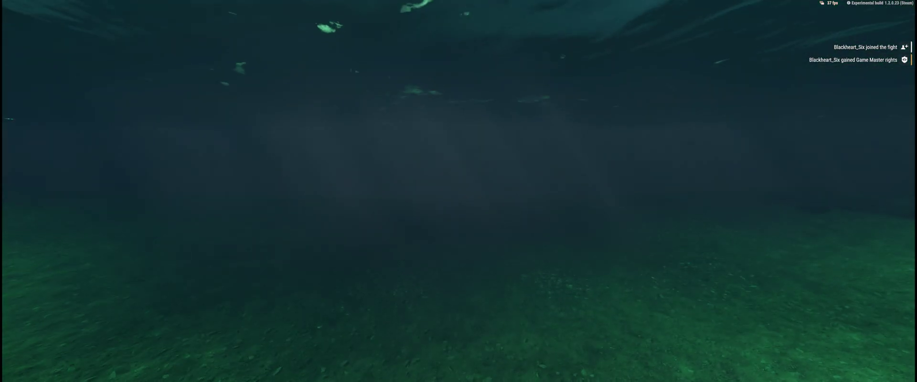
Exit game mode back to the World Editor and relaunch the world to reach Deployment Setup
key("y")
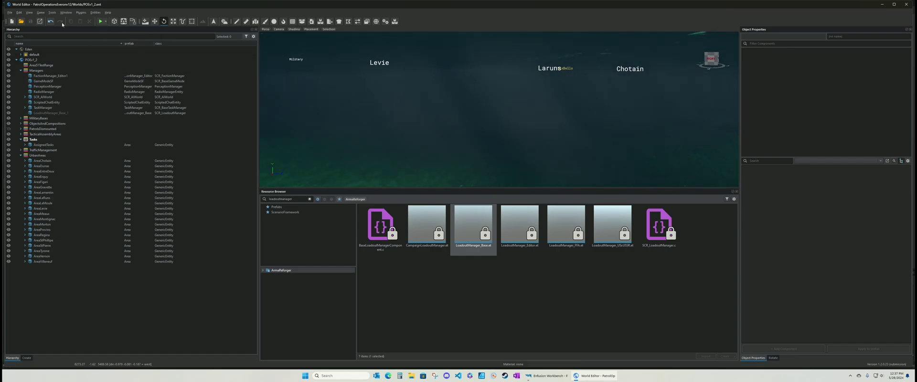
left_click(97, 21)
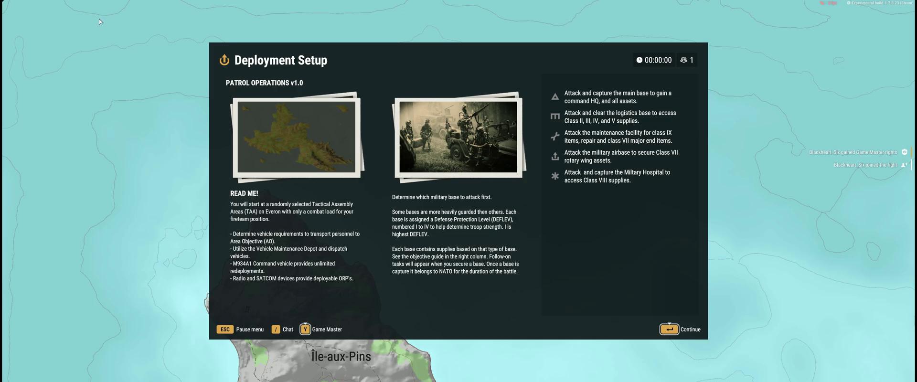
Pass the briefing, join US Army as Weapons NCO (AR), and deploy at US Point
key("Return")
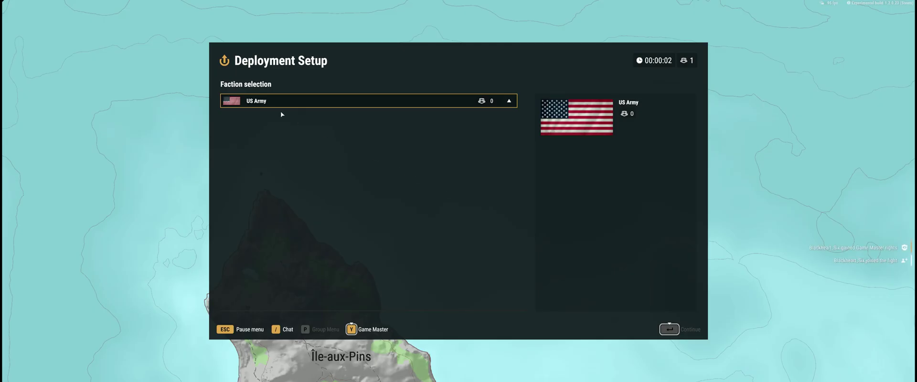
left_click(237, 101)
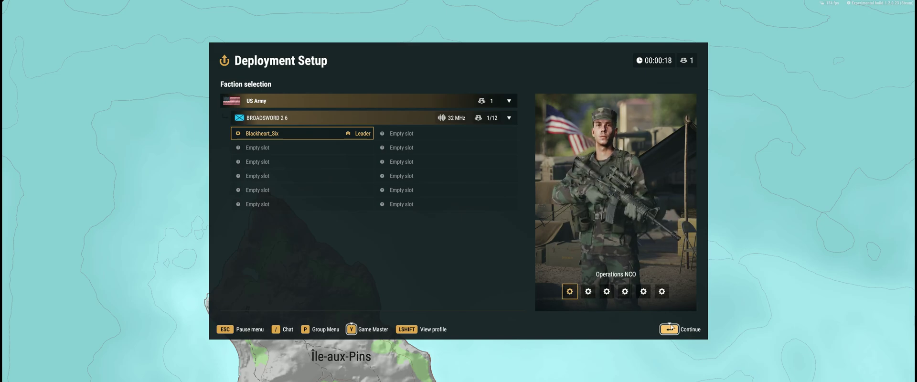
key("Right")
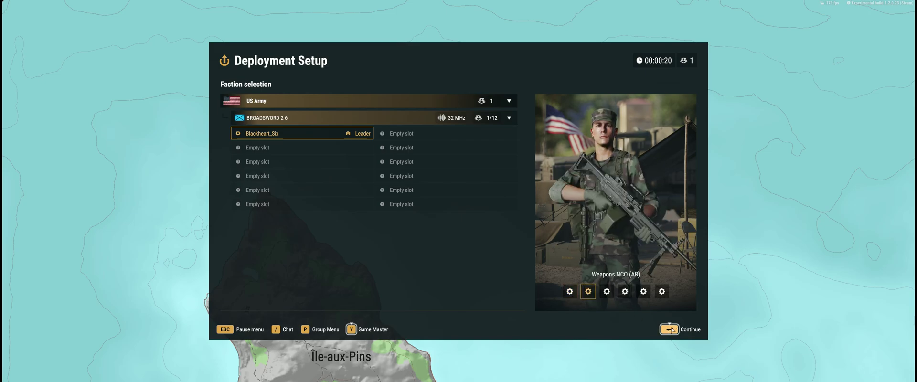
left_click(669, 330)
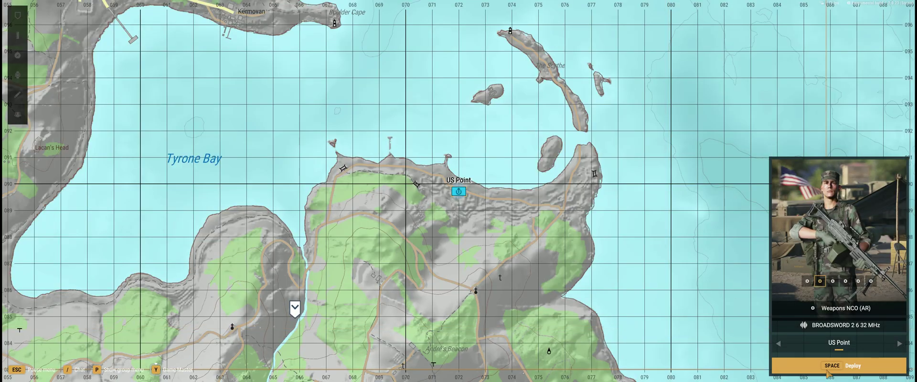